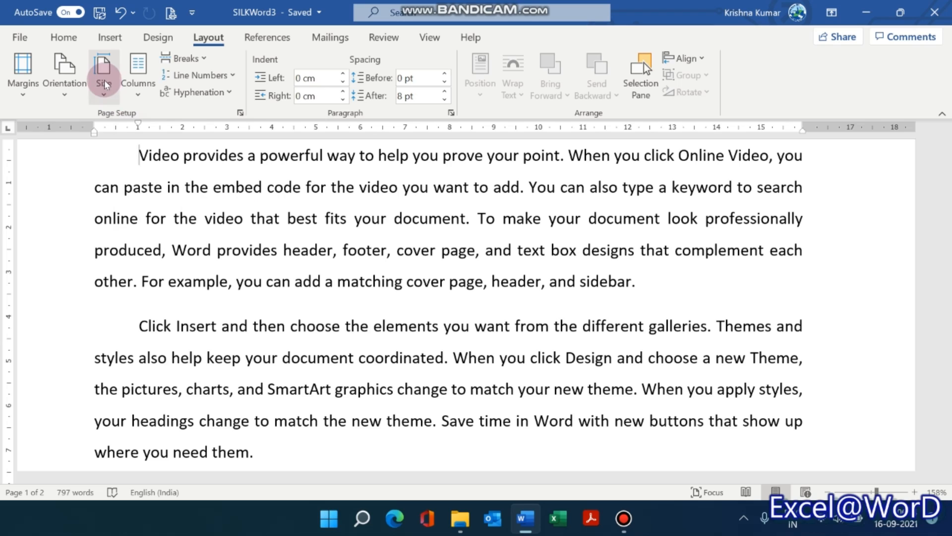
# Change the document zoom so that one whole page is shown at a time.
pyautogui.click(25, 90)
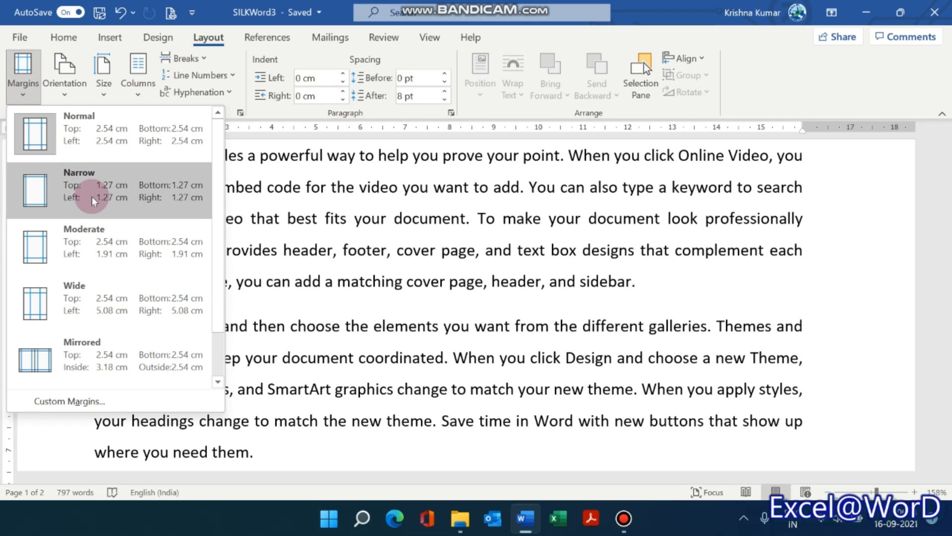
pyautogui.click(417, 252)
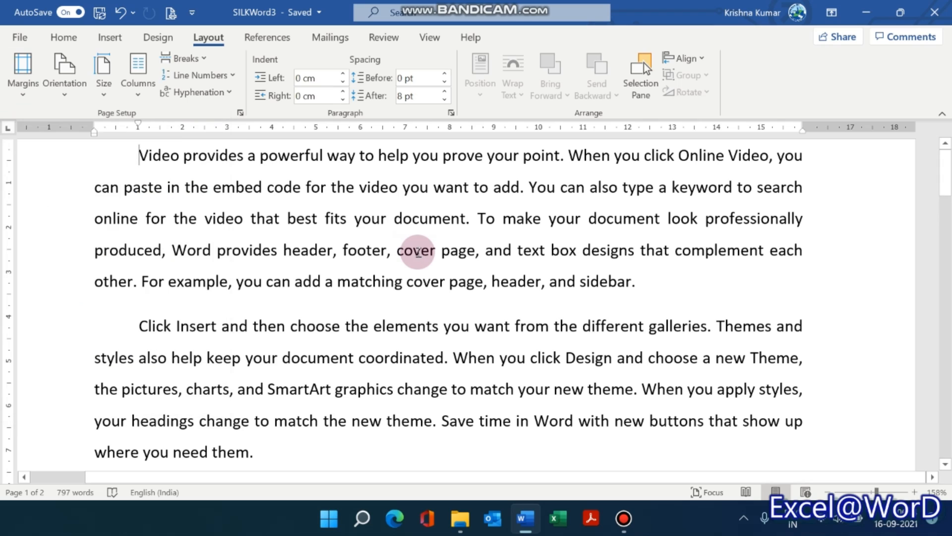
pyautogui.click(432, 39)
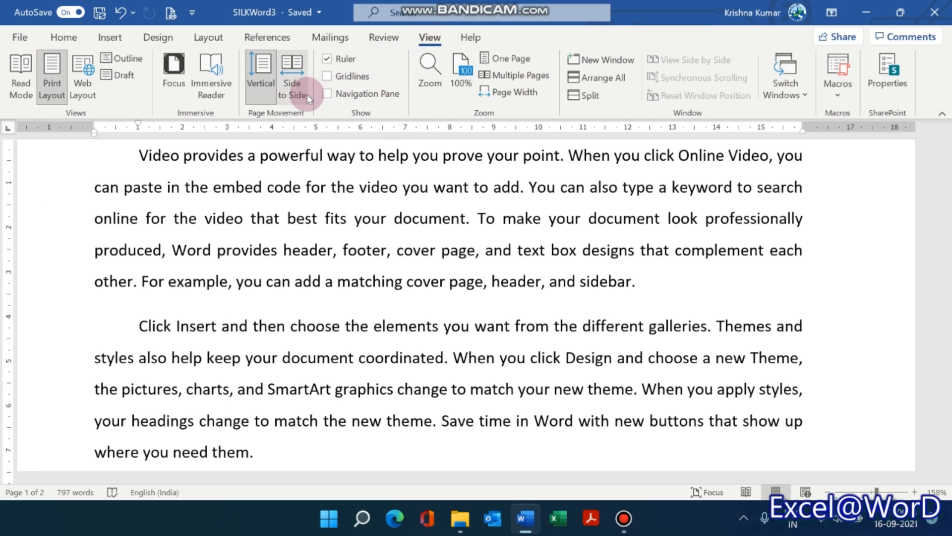
pyautogui.click(521, 59)
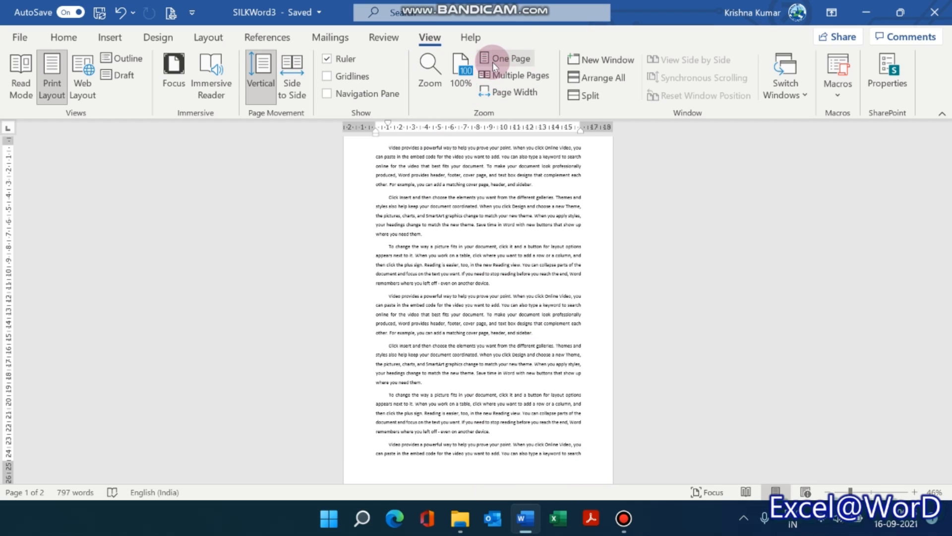
pyautogui.click(493, 62)
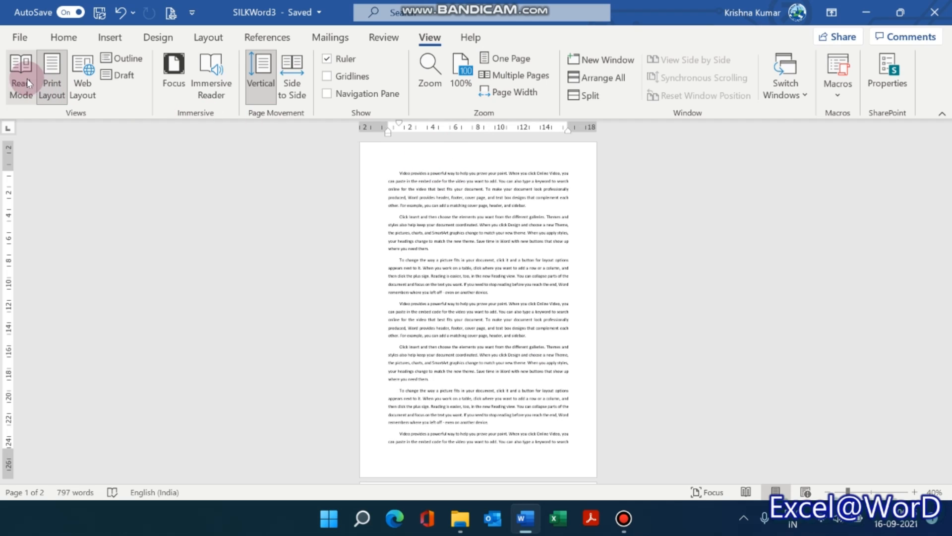
# Apply the Narrow margin preset to the document and replace it with the Moderate preset.
pyautogui.click(214, 38)
pyautogui.click(21, 95)
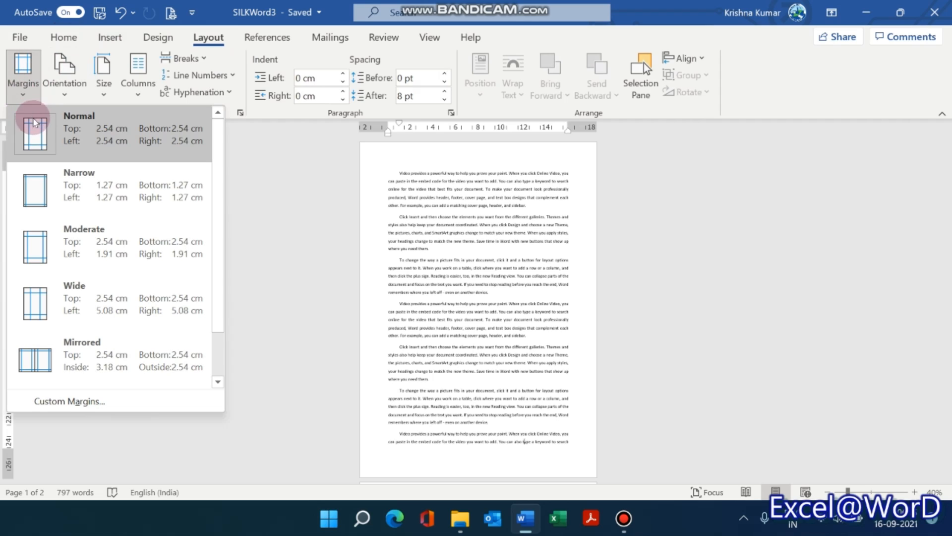
pyautogui.click(56, 196)
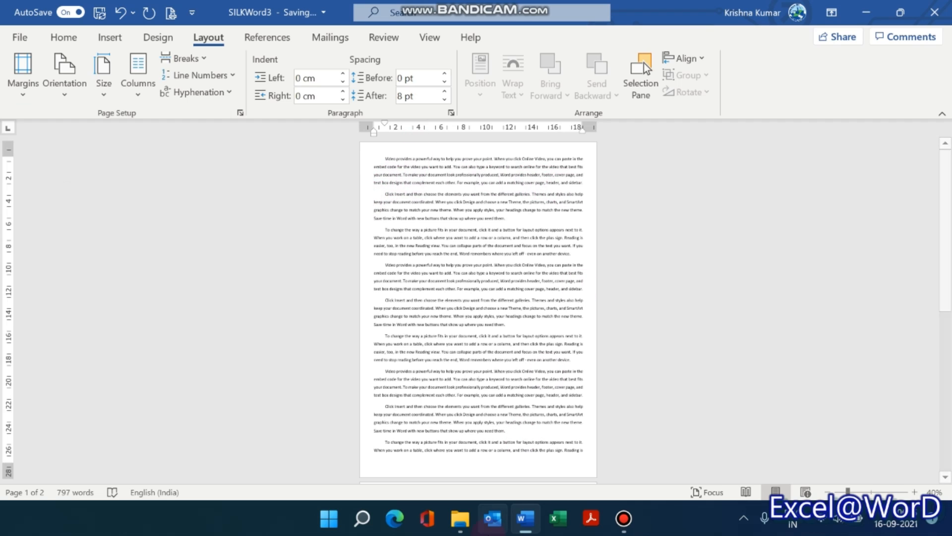
pyautogui.click(22, 89)
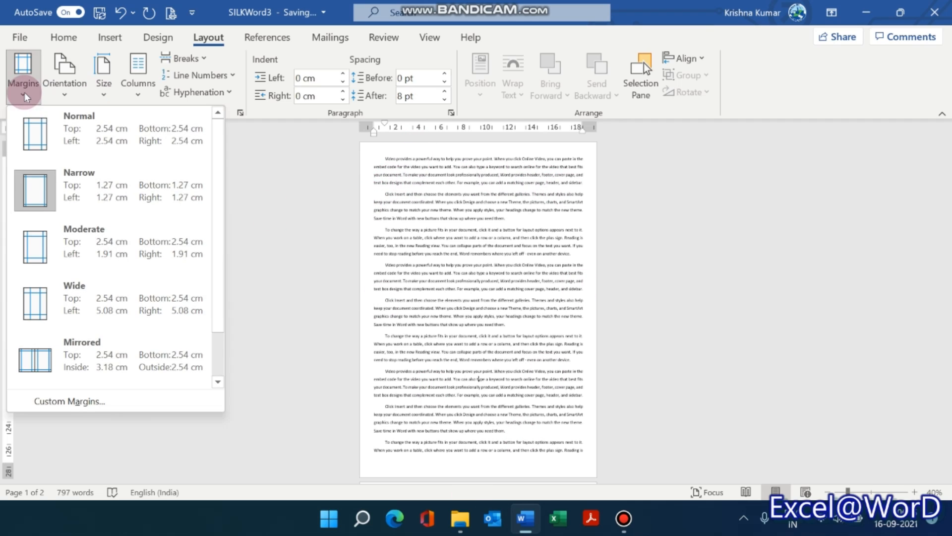
pyautogui.click(46, 236)
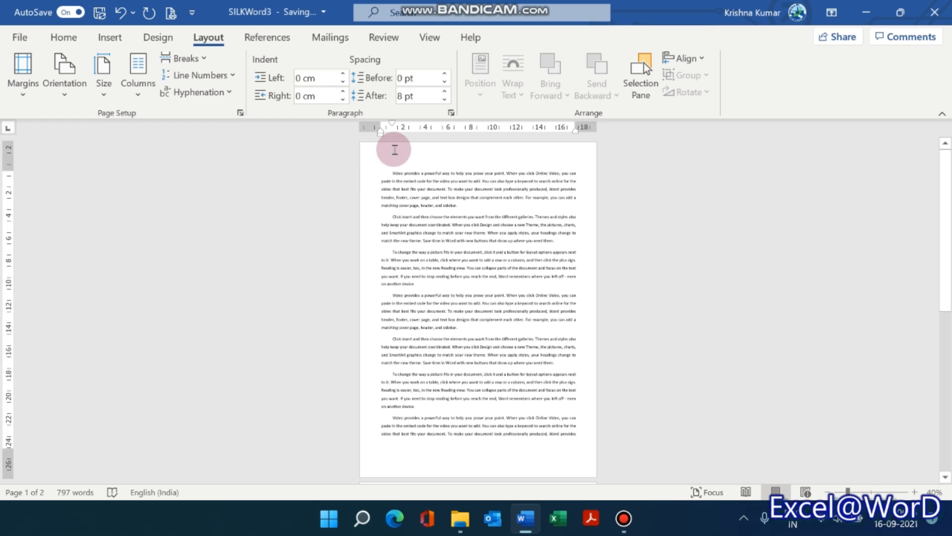
# Apply the Wide margin preset to the document and look over its effect on the pages.
pyautogui.click(69, 85)
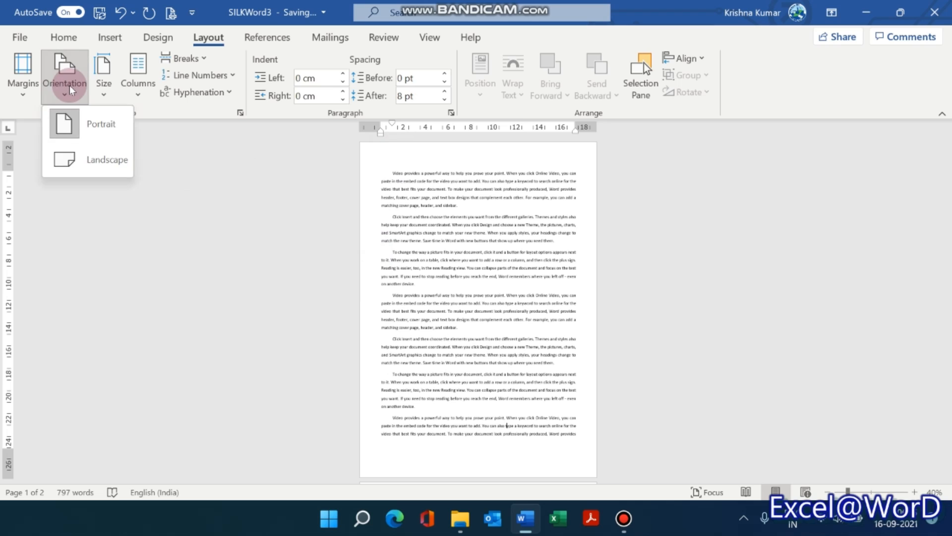
pyautogui.click(23, 82)
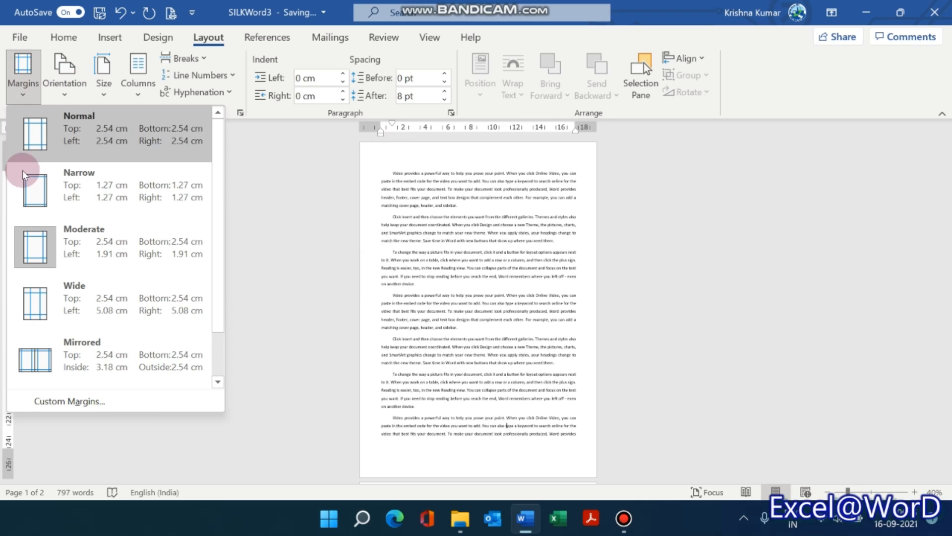
pyautogui.click(47, 291)
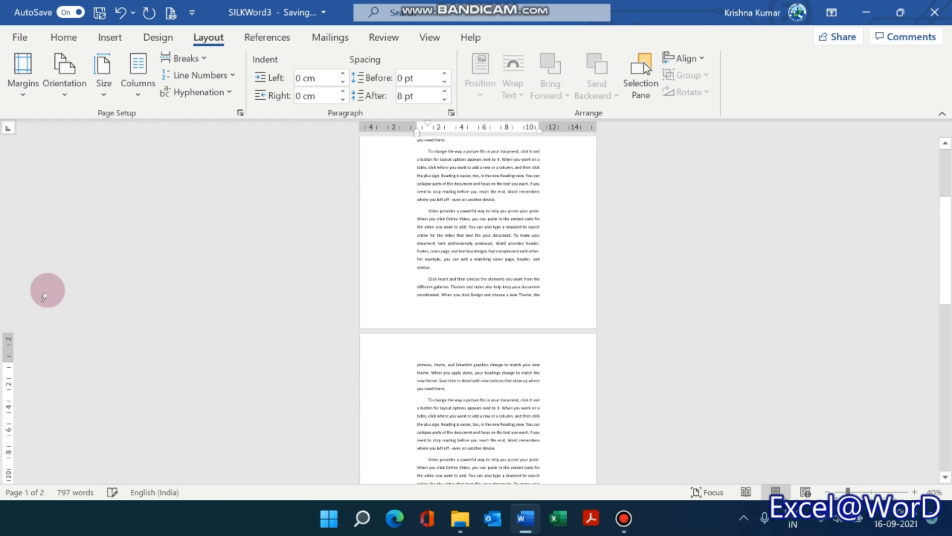
pyautogui.scroll(5, 335, 200)
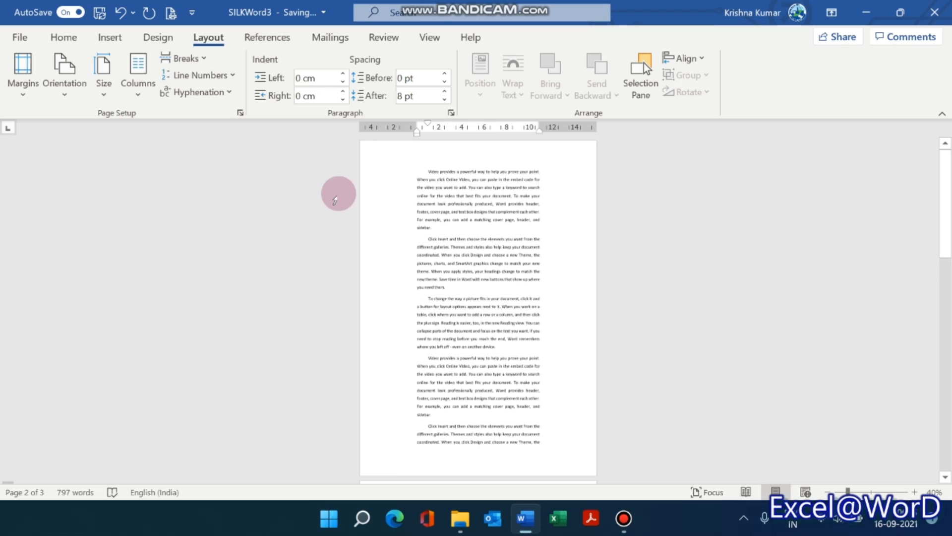
pyautogui.scroll(-2, 336, 200)
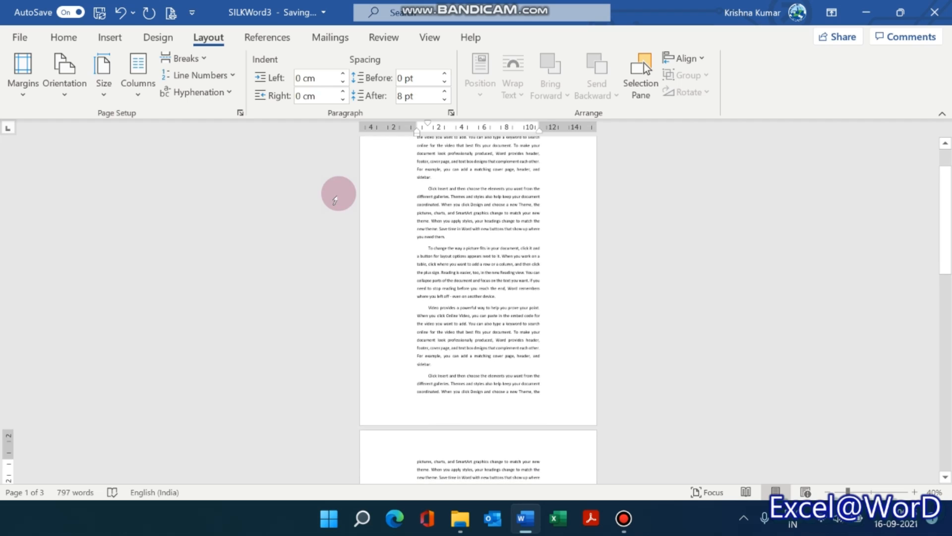
pyautogui.scroll(1, 336, 200)
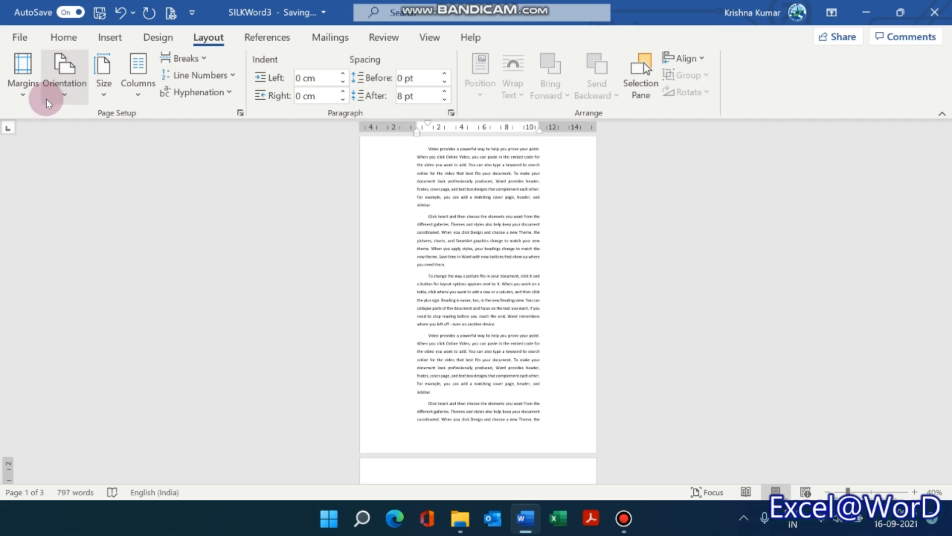
# Apply the Mirrored margin preset and show multiple pages of the document side by side.
pyautogui.click(24, 88)
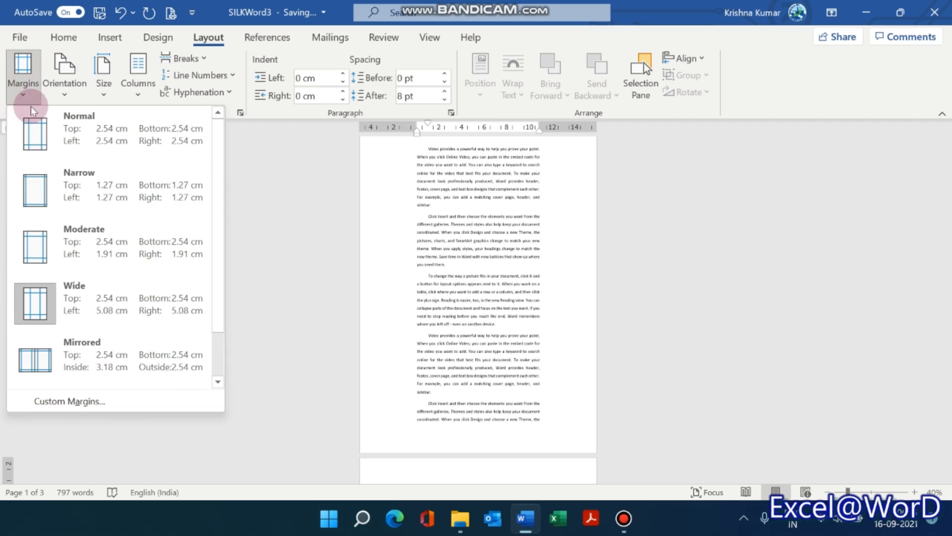
pyautogui.click(85, 355)
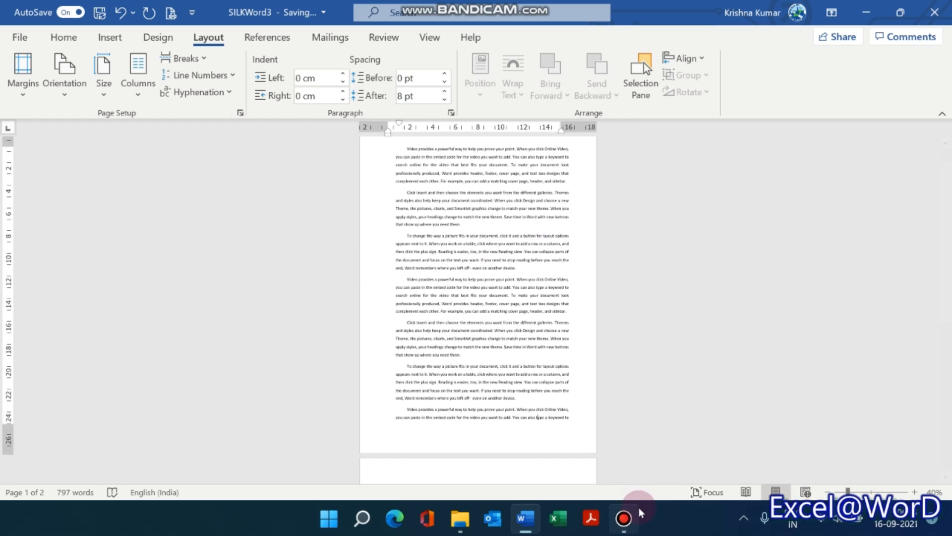
pyautogui.click(431, 37)
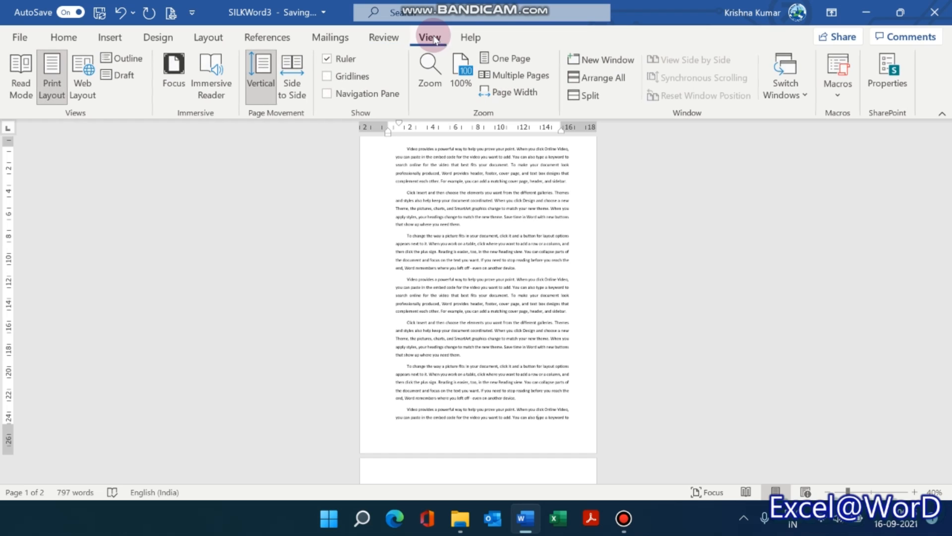
pyautogui.click(507, 78)
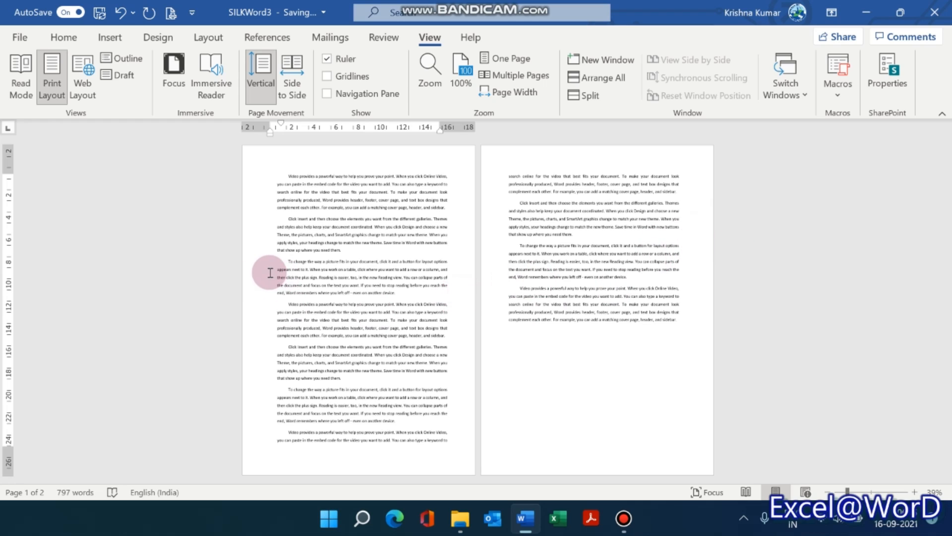
# Apply the Office 2003 Default margin preset to the document.
pyautogui.click(112, 40)
pyautogui.click(214, 36)
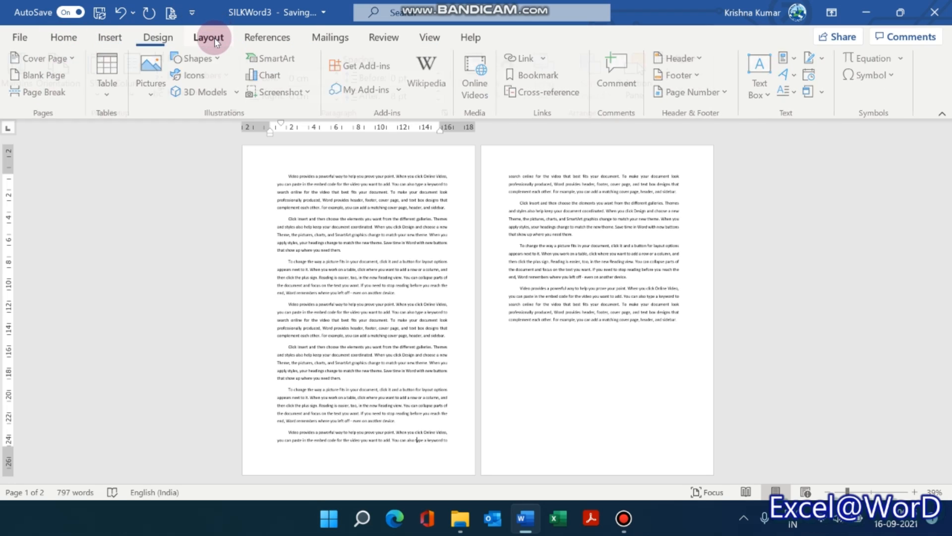
pyautogui.click(23, 74)
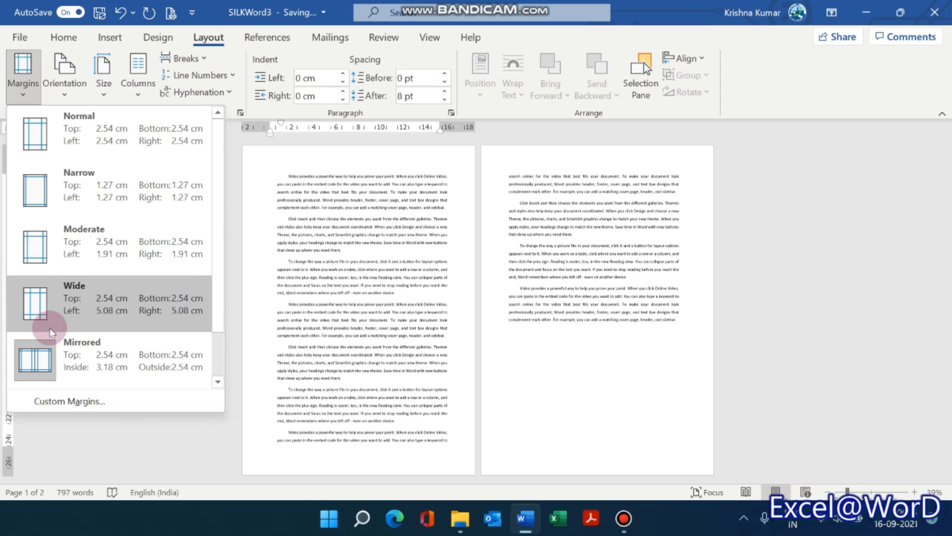
pyautogui.click(218, 382)
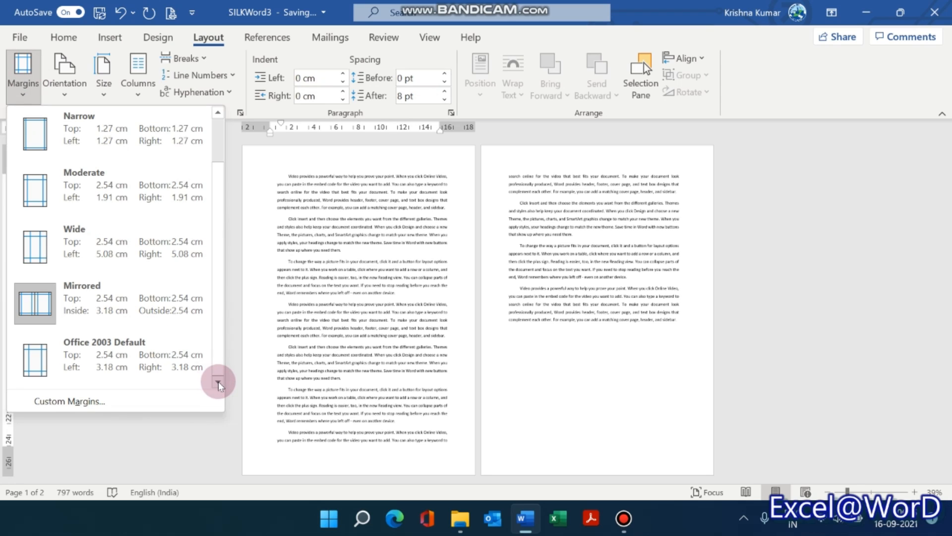
pyautogui.click(97, 356)
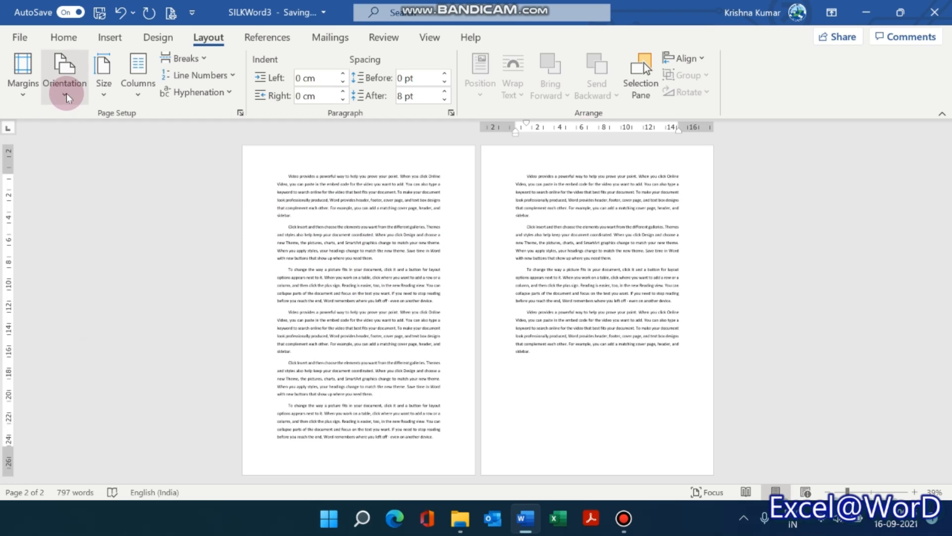
# Return the document to the Normal margin preset with 2.54 cm on every side.
pyautogui.click(23, 81)
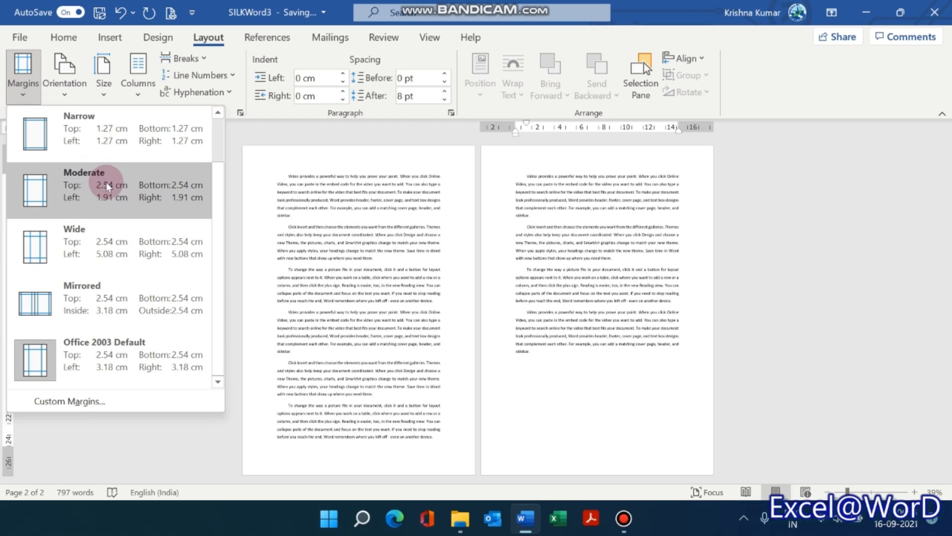
pyautogui.scroll(1, 106, 182)
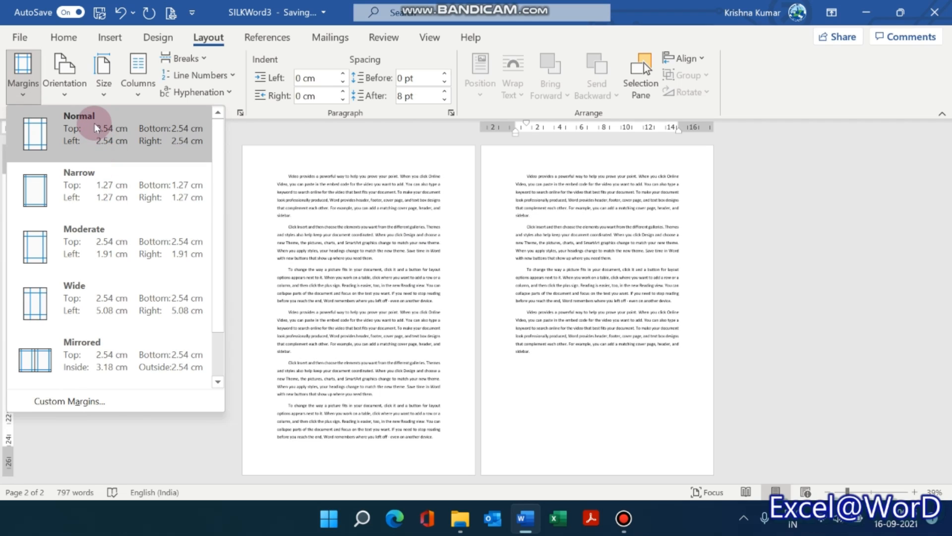
pyautogui.click(112, 132)
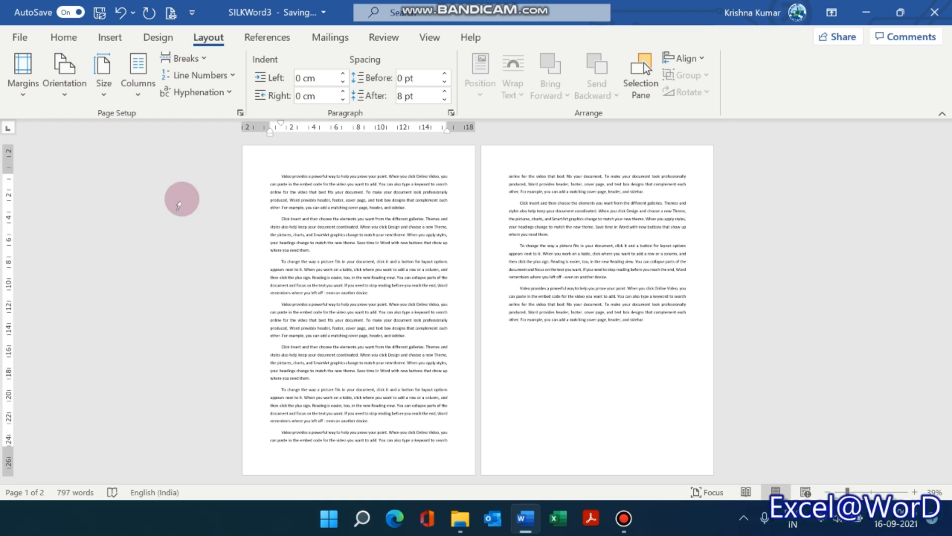
# Apply the Mirrored margin preset and set a custom top margin of 2.9 cm for the whole document.
pyautogui.click(22, 95)
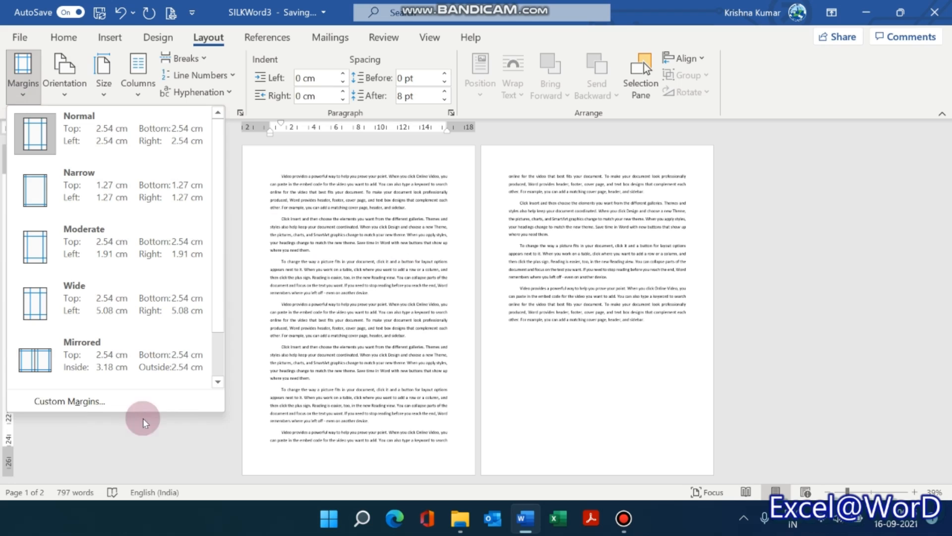
pyautogui.click(82, 347)
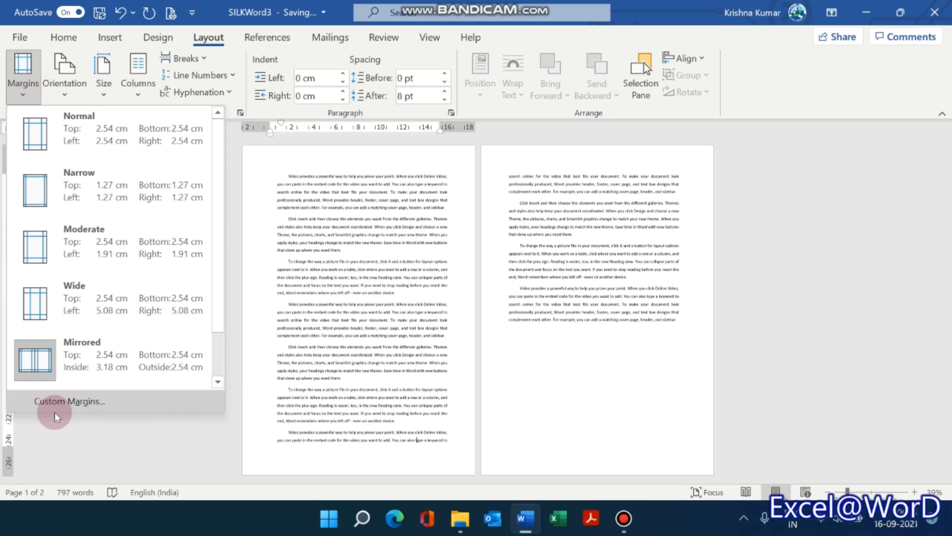
pyautogui.click(64, 400)
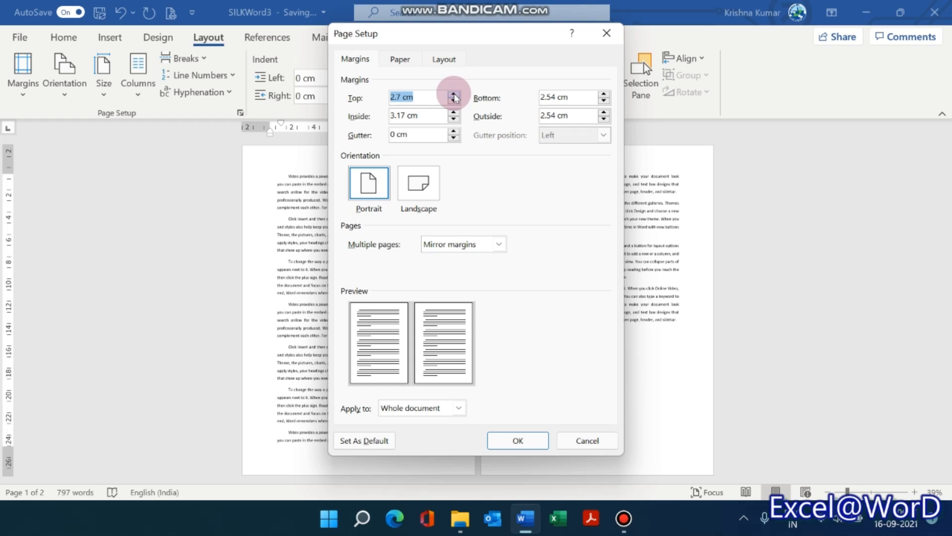
pyautogui.click(454, 93)
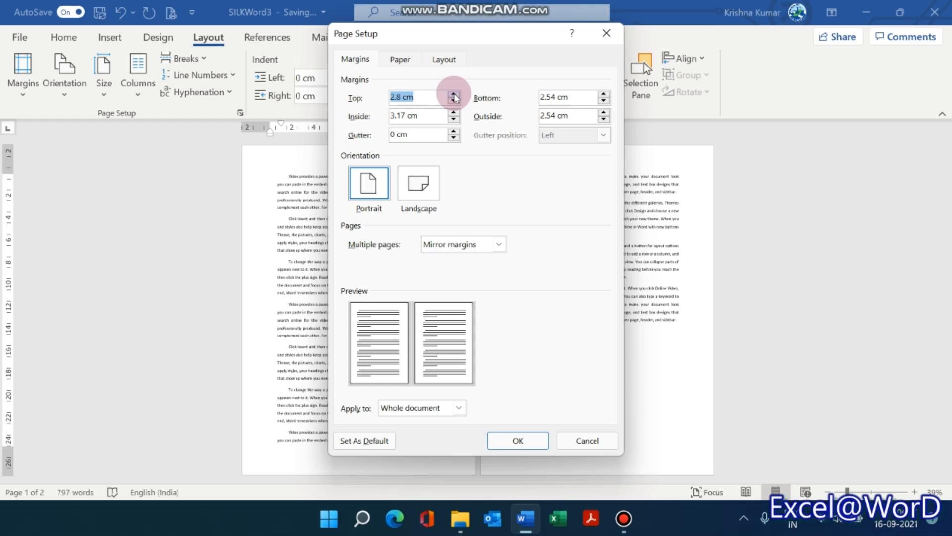
pyautogui.click(518, 441)
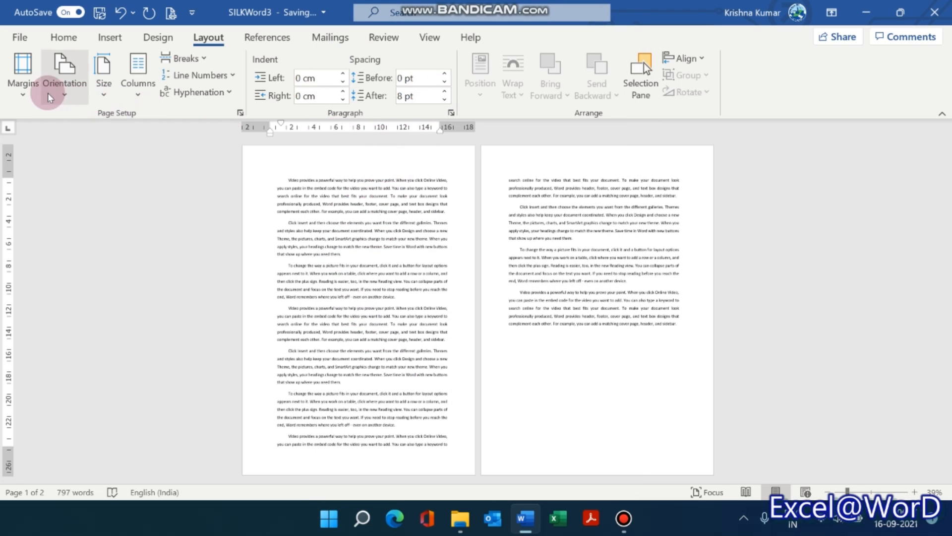
# Set the mirrored margins to 2.6 cm inside and 3 cm outside for the whole document.
pyautogui.click(36, 89)
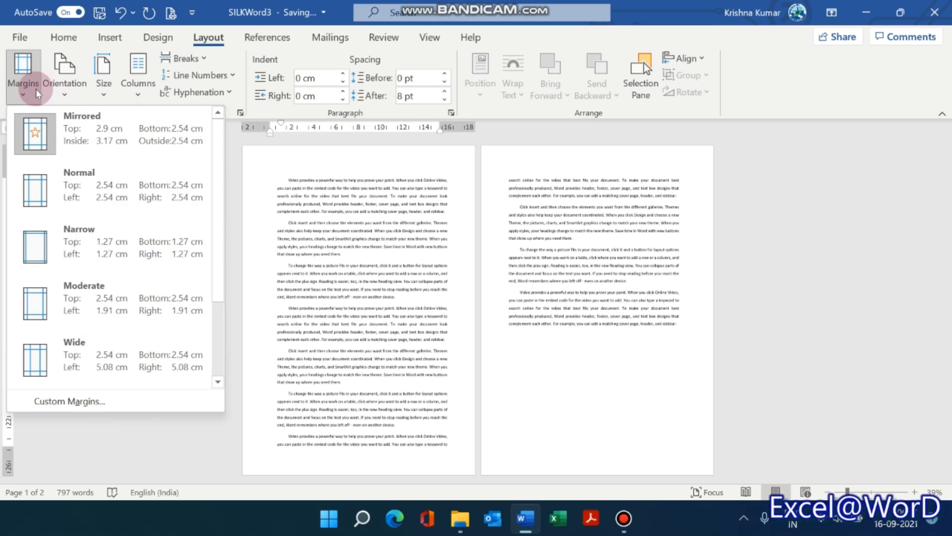
pyautogui.click(98, 400)
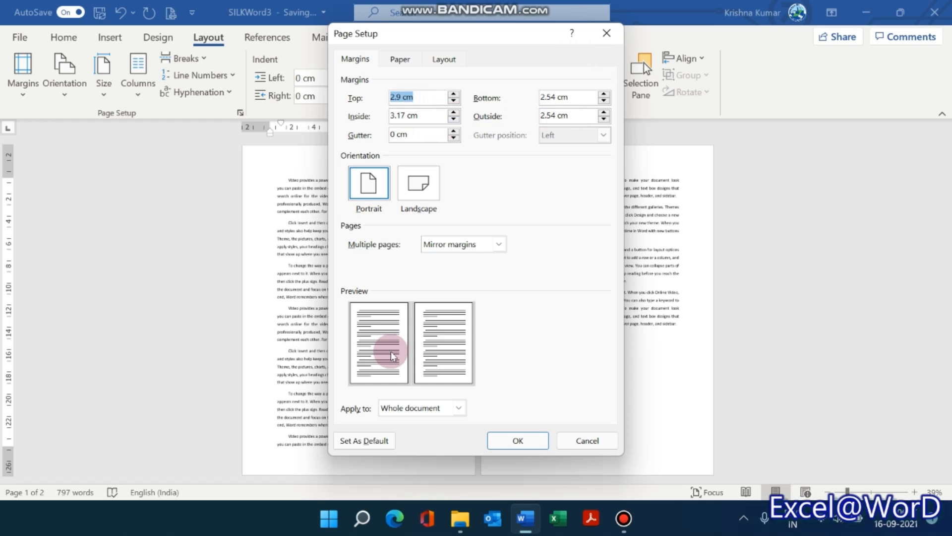
pyautogui.click(454, 120)
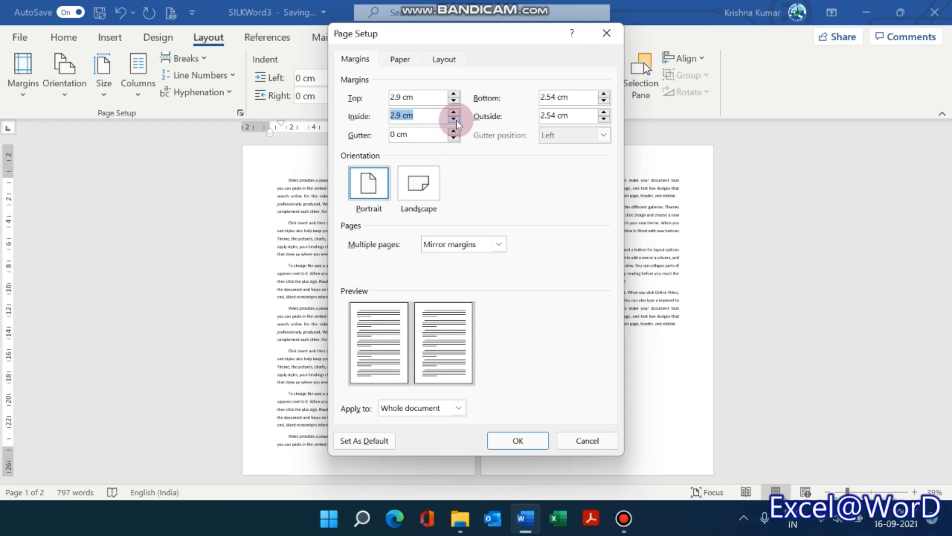
pyautogui.click(604, 112)
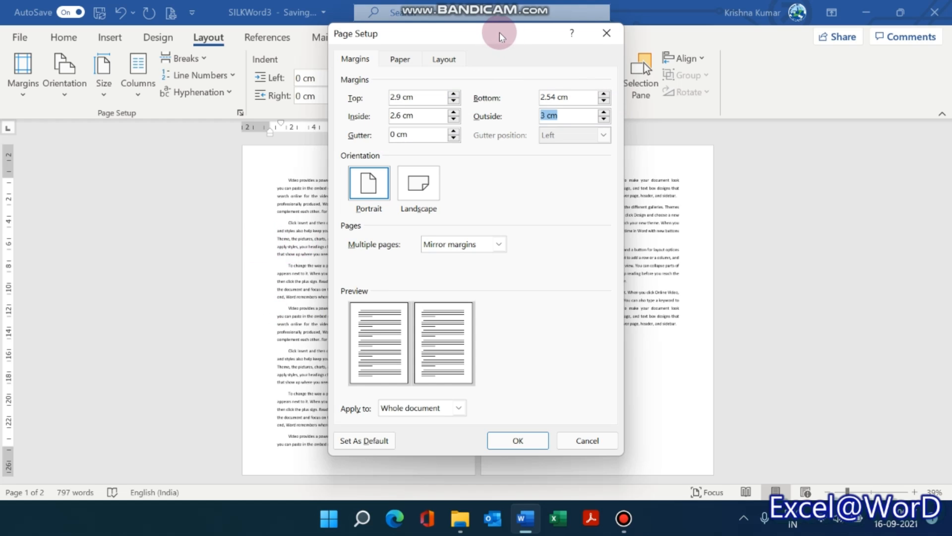
pyautogui.moveTo(498, 35); pyautogui.dragTo(720, 78)
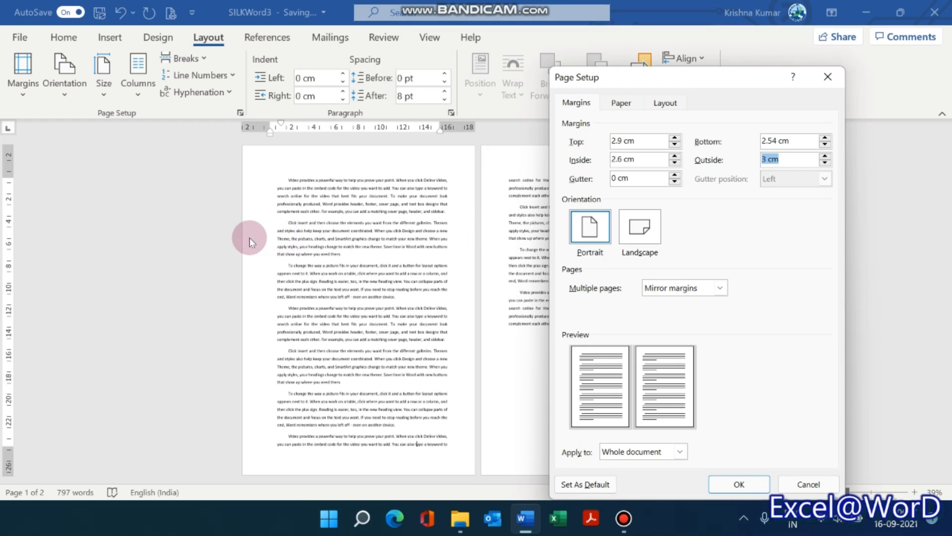
pyautogui.click(725, 484)
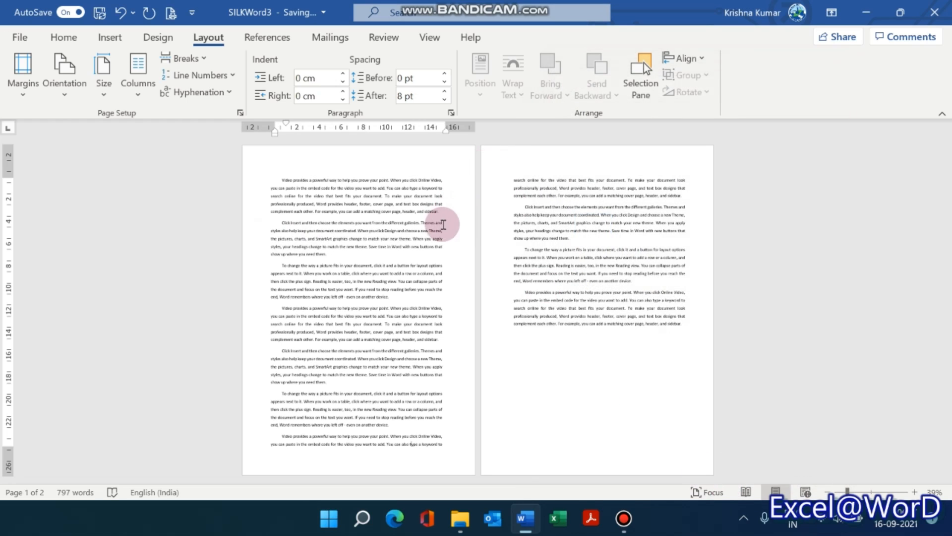
# Change the multiple pages setting from mirror margins to Normal for the whole document.
pyautogui.click(22, 89)
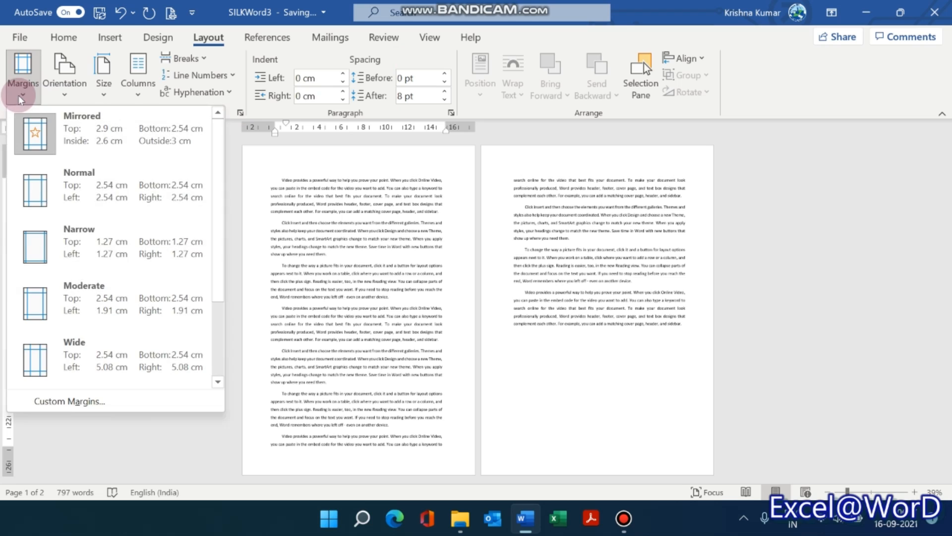
pyautogui.click(70, 405)
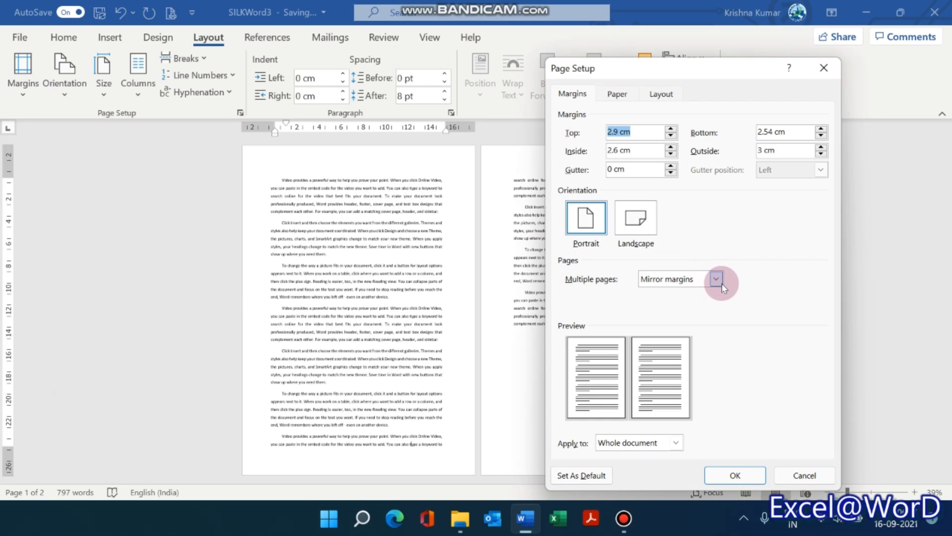
pyautogui.click(716, 279)
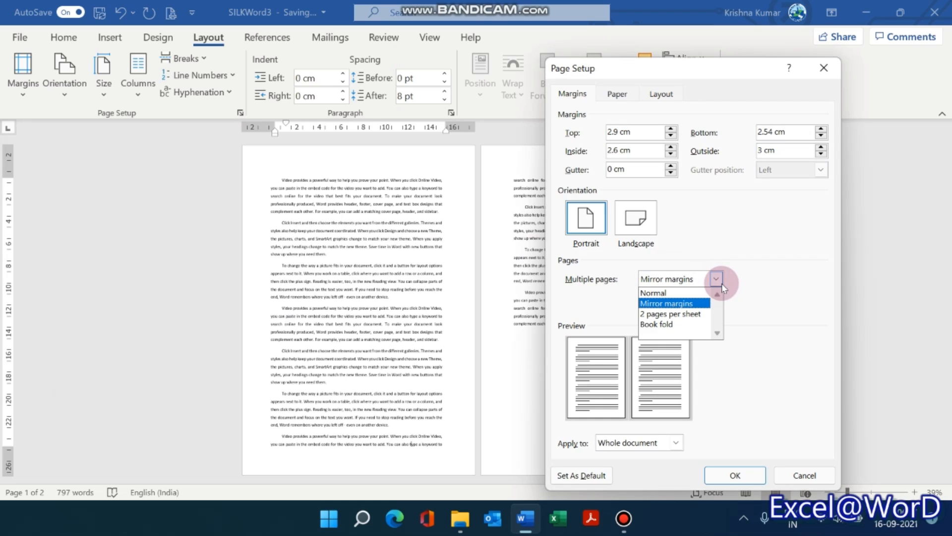
pyautogui.click(680, 294)
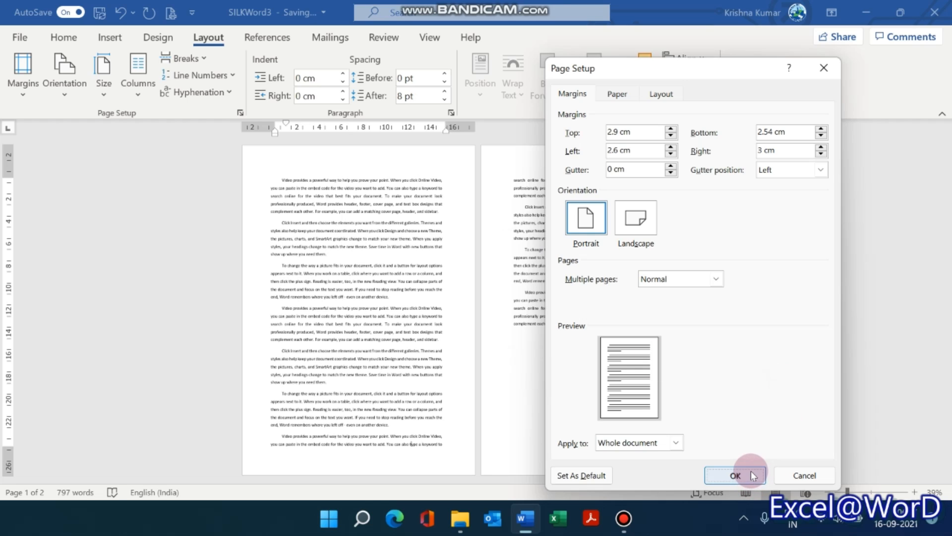
pyautogui.click(735, 475)
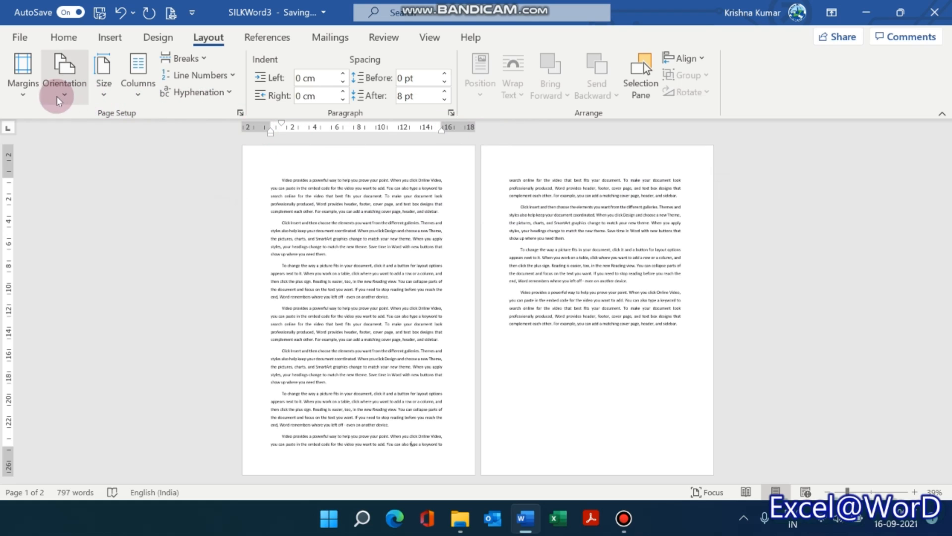
# Set a custom left margin of 1.5 cm for the whole document.
pyautogui.click(22, 80)
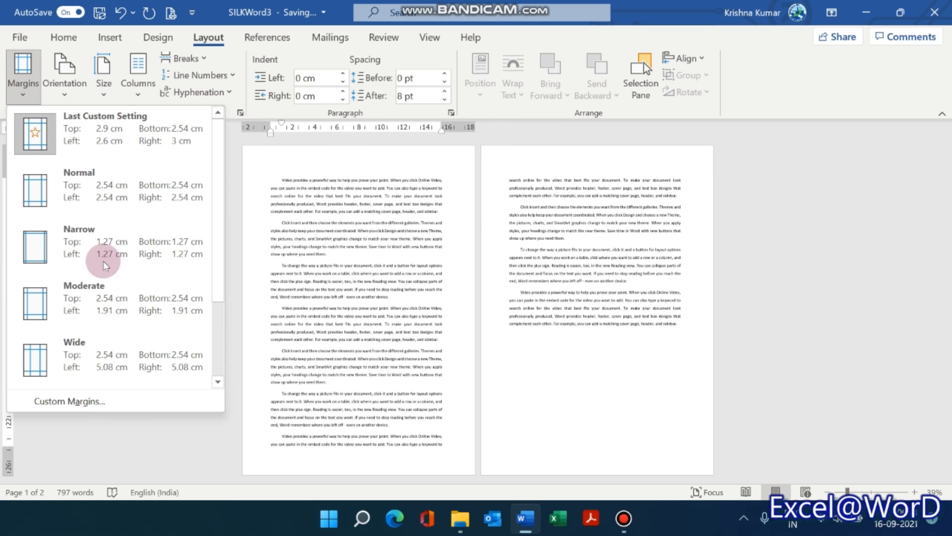
pyautogui.click(126, 401)
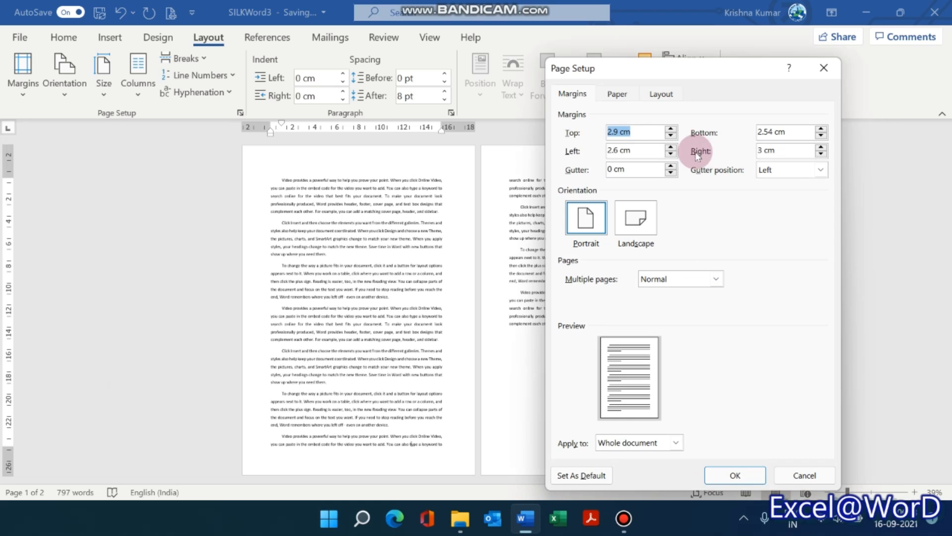
pyautogui.click(671, 154)
pyautogui.click(671, 155)
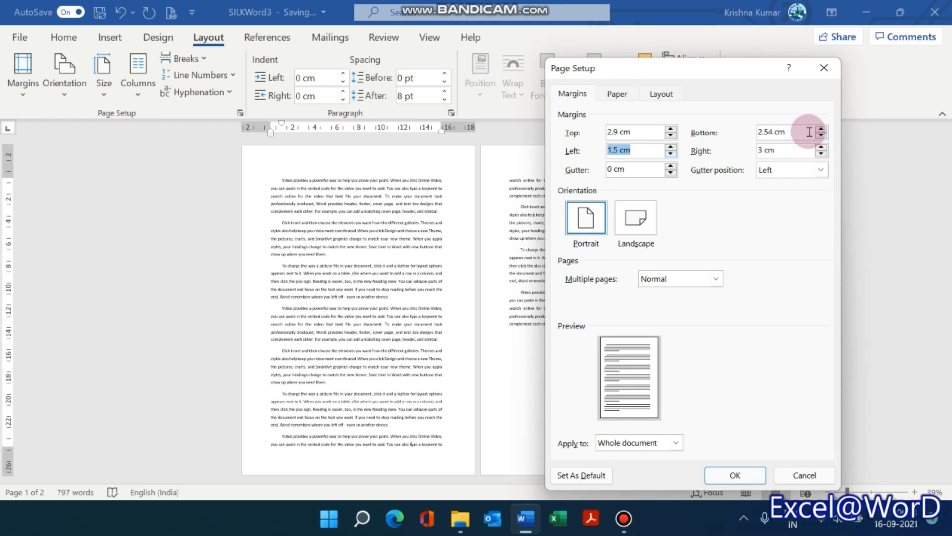
pyautogui.click(736, 476)
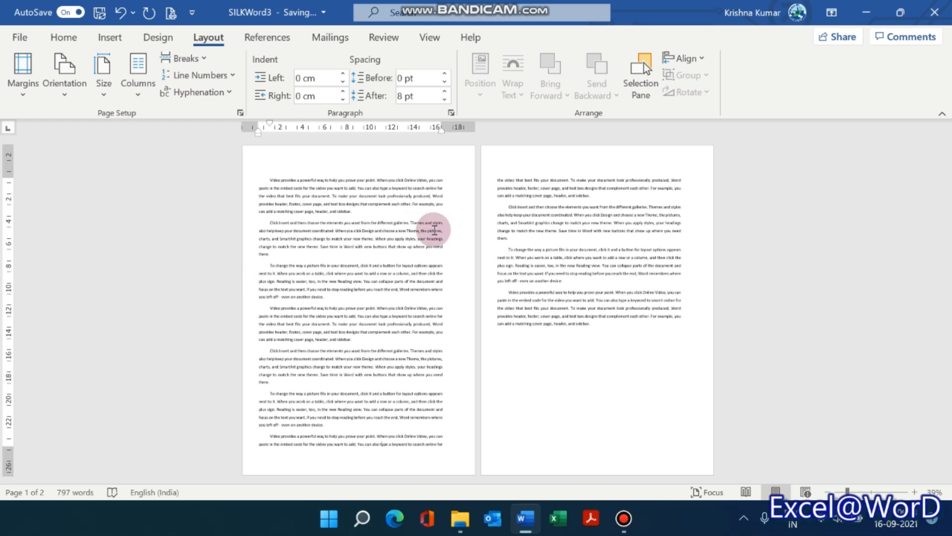
# Switch the document's multiple pages setting back to Mirror margins.
pyautogui.click(21, 91)
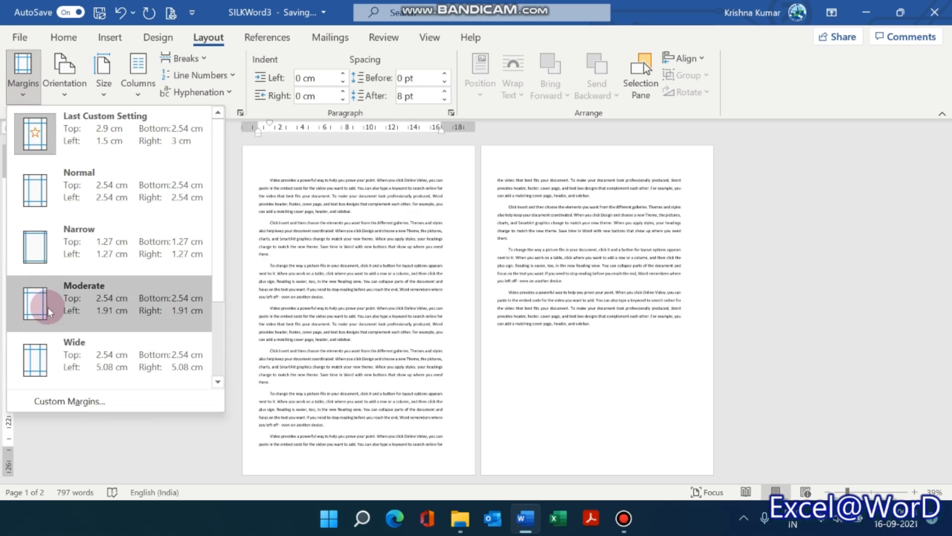
pyautogui.click(73, 402)
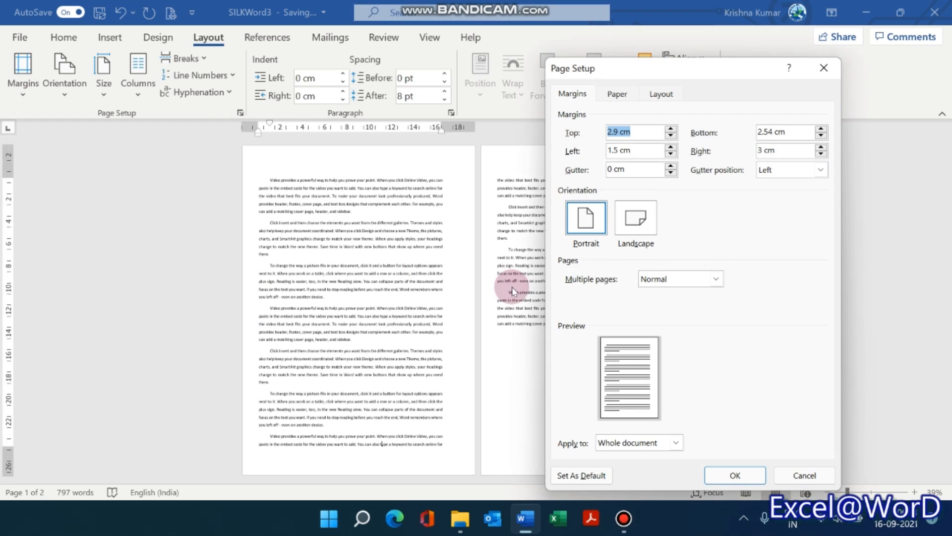
pyautogui.click(654, 279)
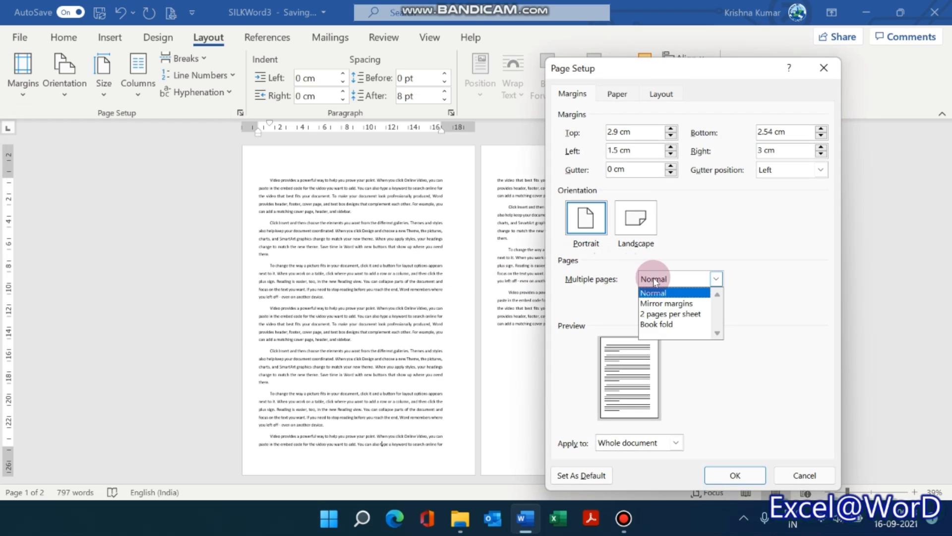
pyautogui.click(660, 303)
pyautogui.click(735, 475)
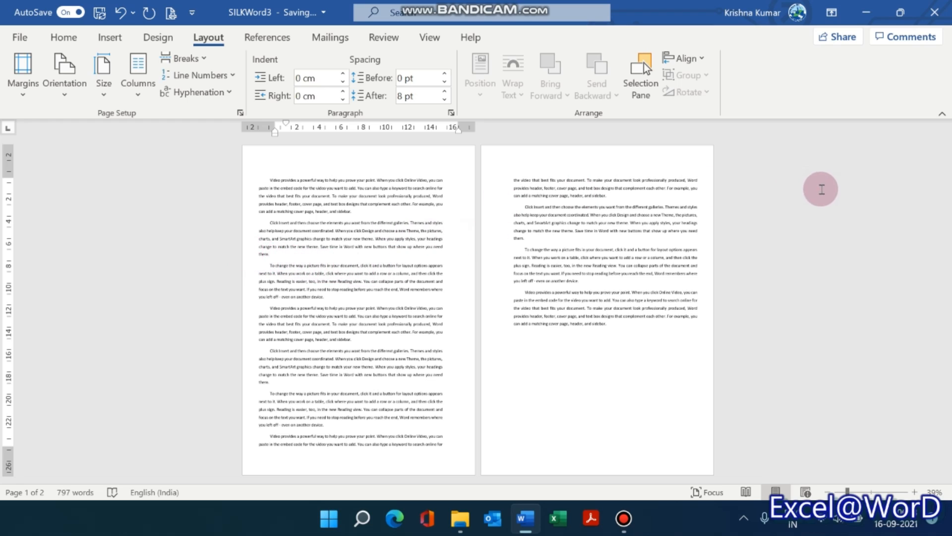
# Set the whole document to the 2 pages per sheet layout in the page setup.
pyautogui.click(20, 75)
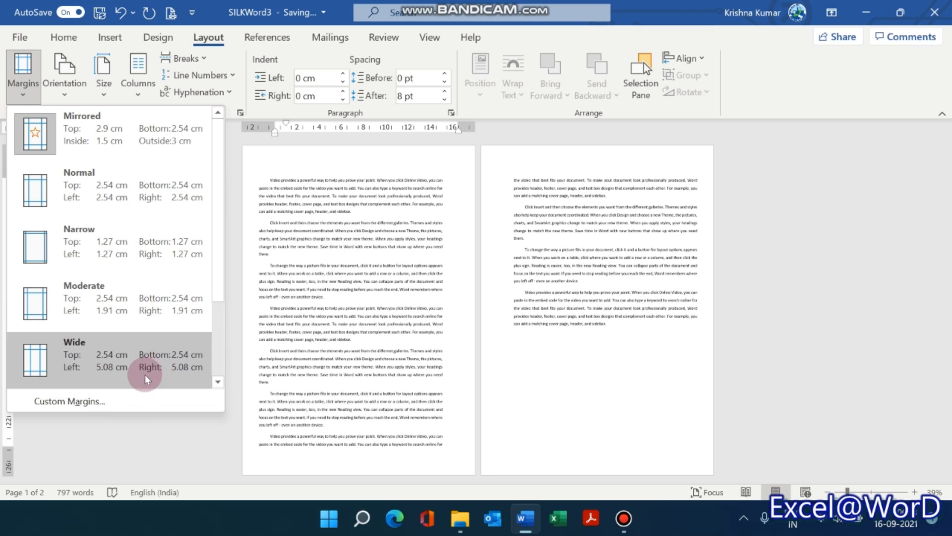
pyautogui.click(97, 400)
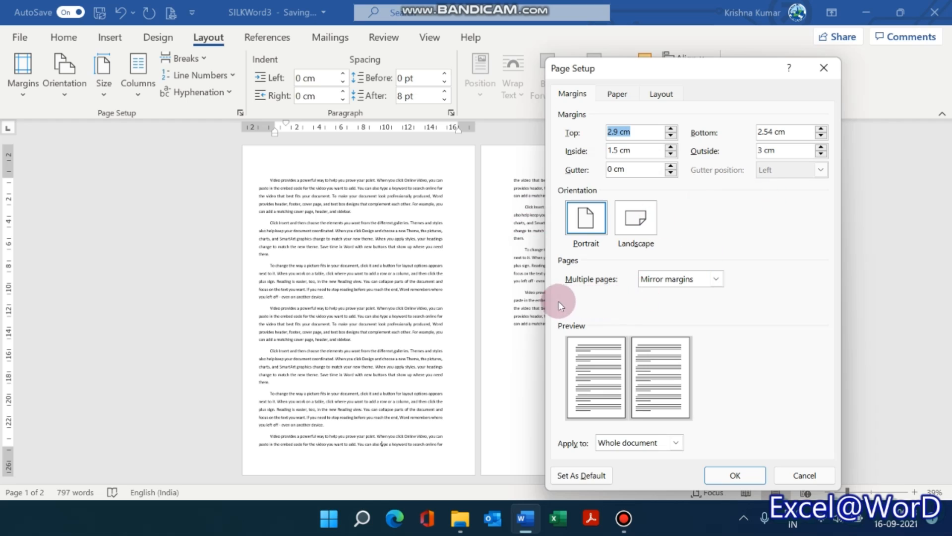
pyautogui.click(716, 279)
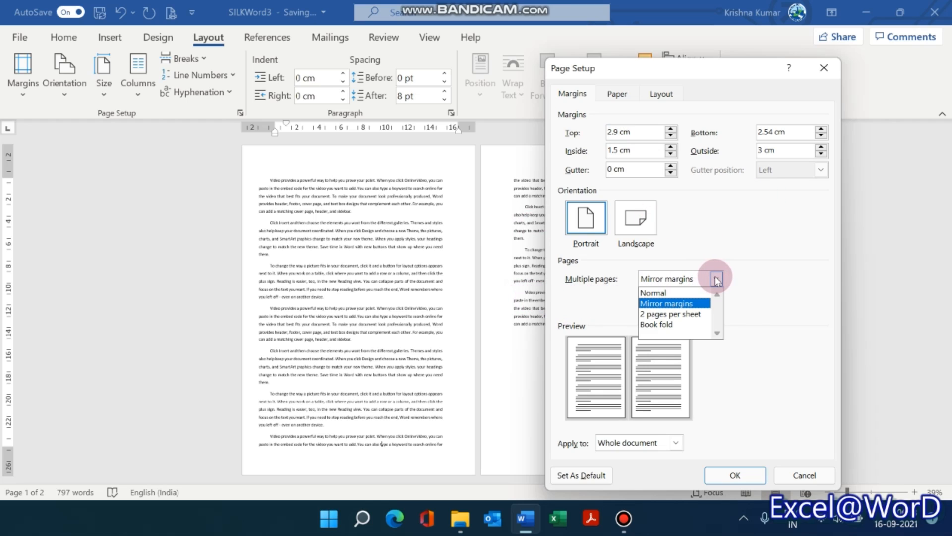
pyautogui.click(689, 315)
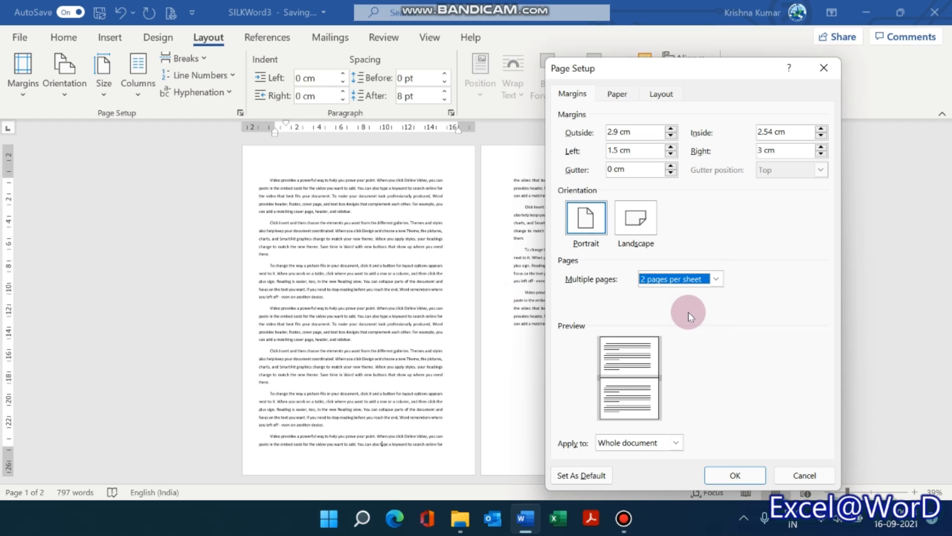
pyautogui.click(757, 475)
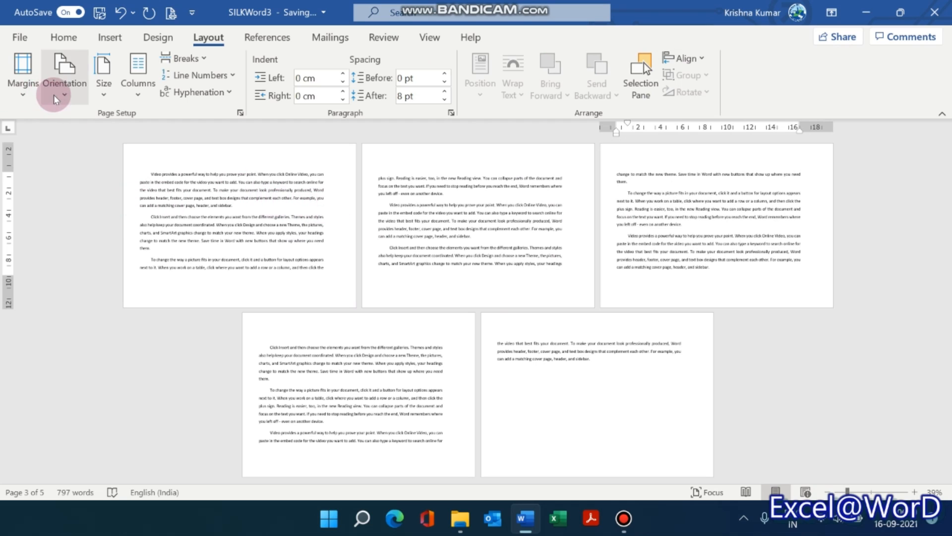
# Set the document's multiple pages layout to Book fold with all sheets per booklet.
pyautogui.click(24, 84)
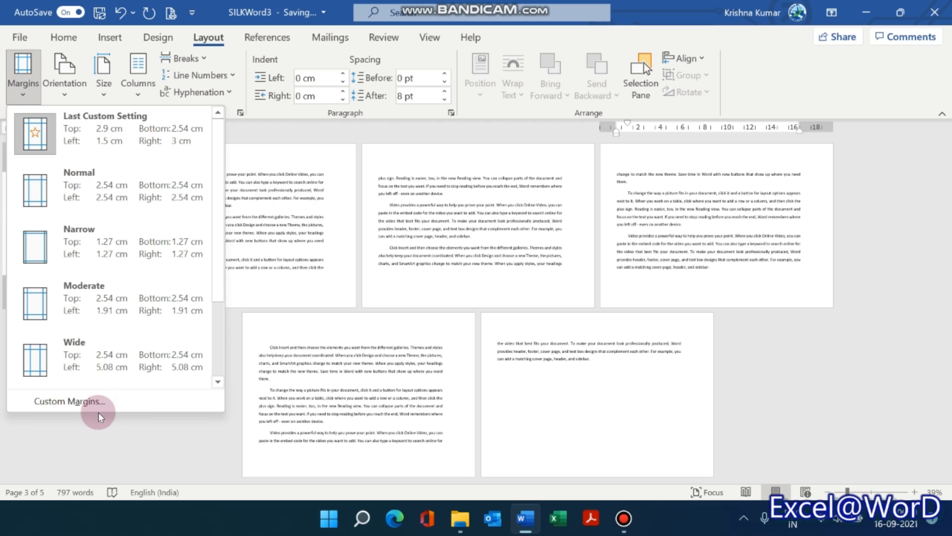
pyautogui.click(109, 401)
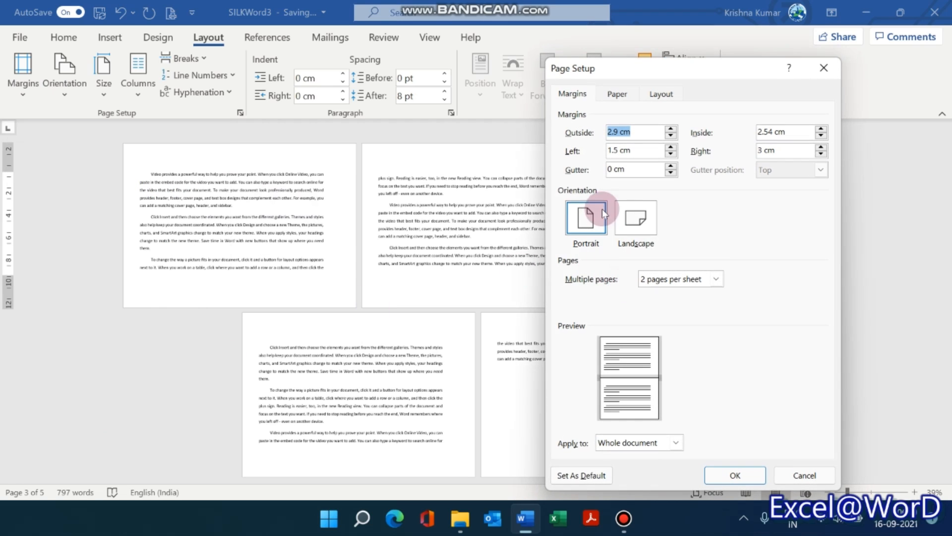
pyautogui.click(717, 279)
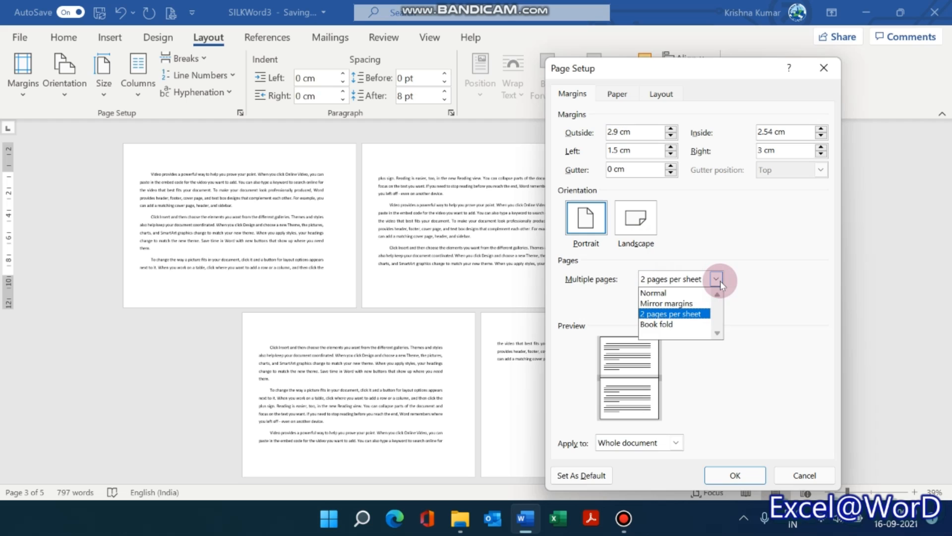
pyautogui.click(665, 324)
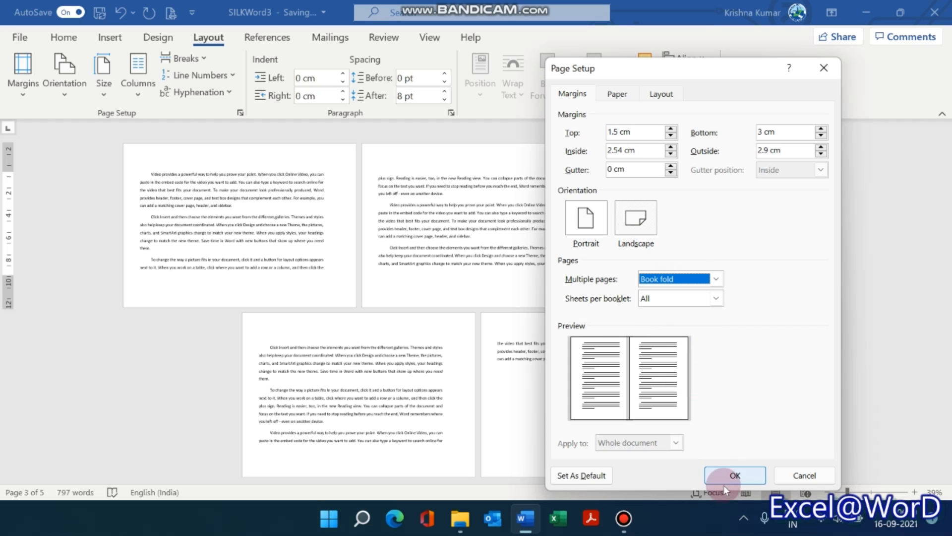
pyautogui.click(735, 475)
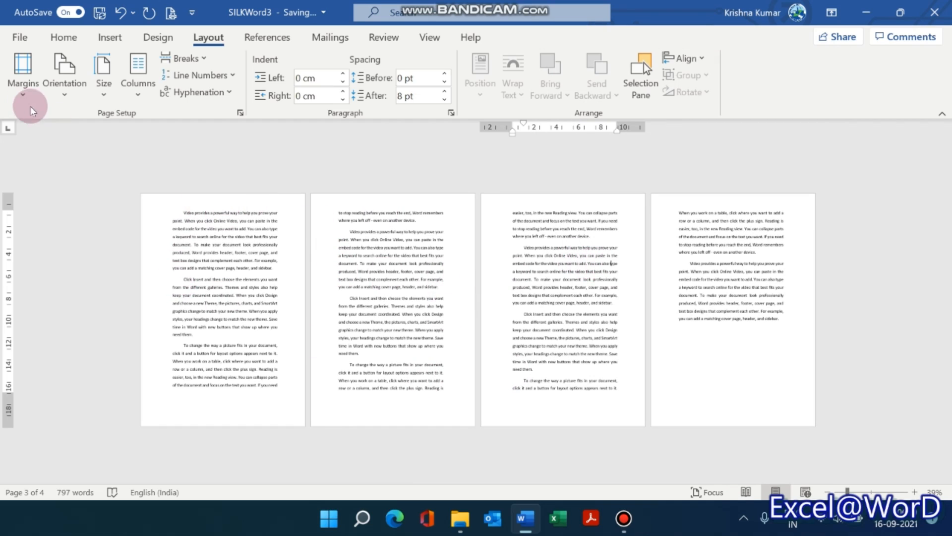
# Apply the Normal margin preset and set the multiple pages layout to Normal for the whole document.
pyautogui.click(23, 74)
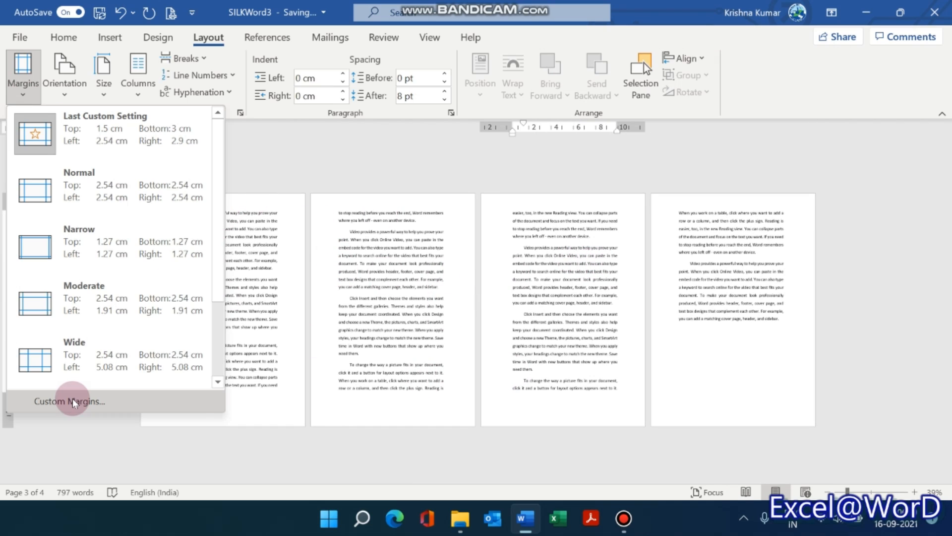
pyautogui.click(78, 189)
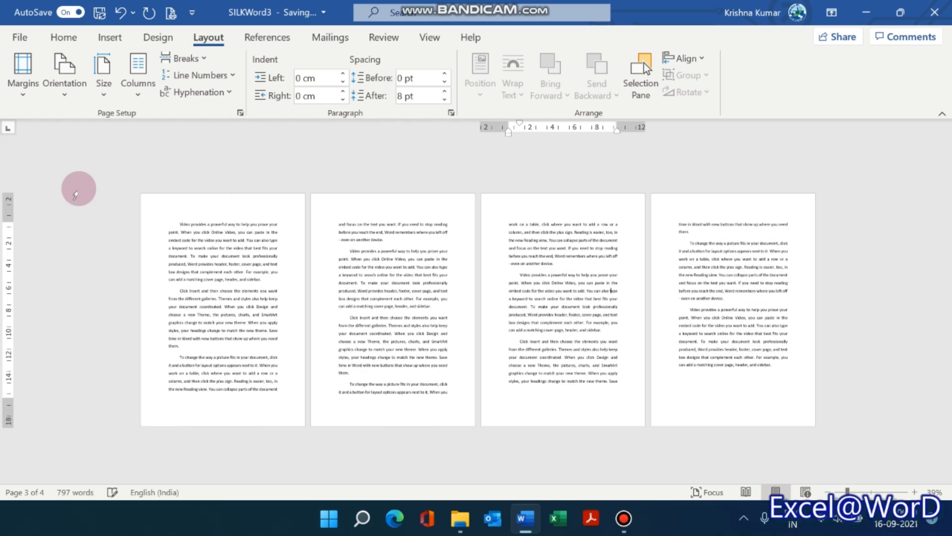
pyautogui.click(23, 93)
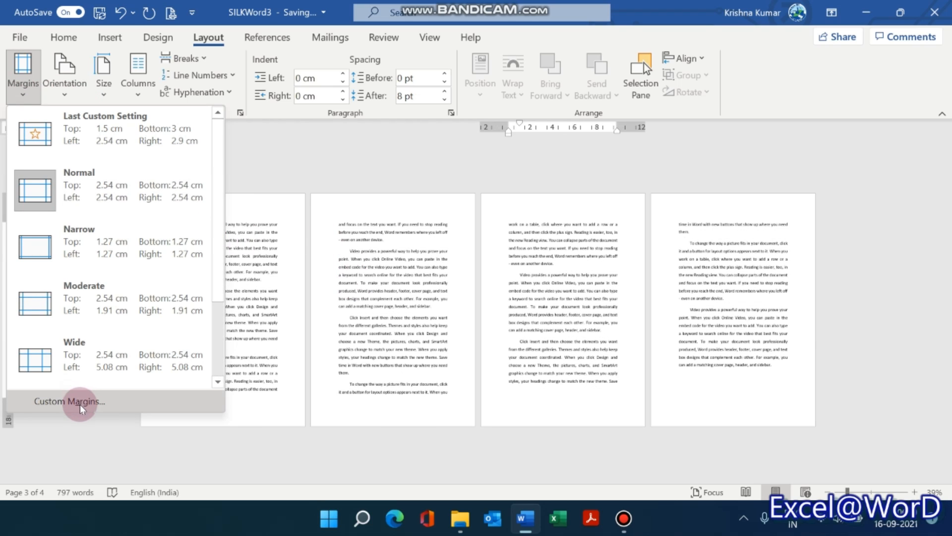
pyautogui.click(79, 404)
pyautogui.click(699, 282)
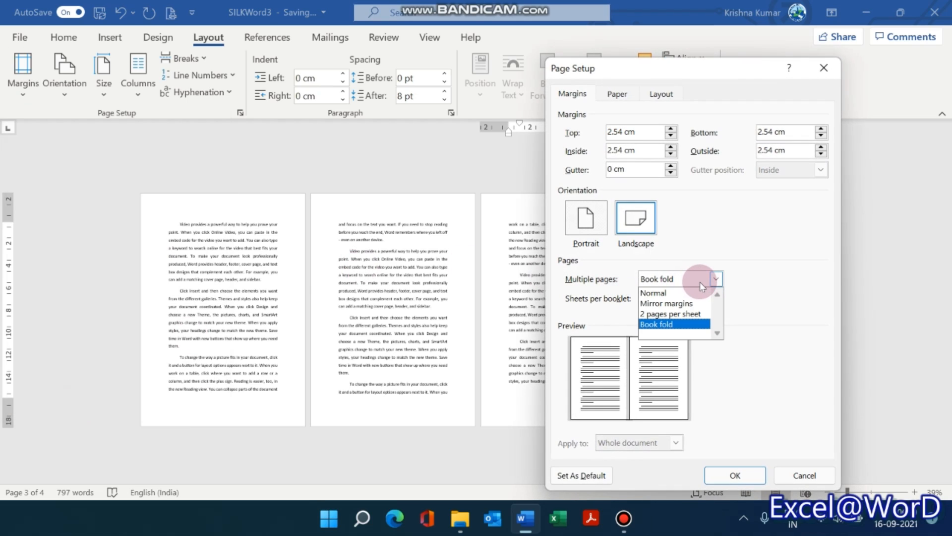
pyautogui.click(659, 292)
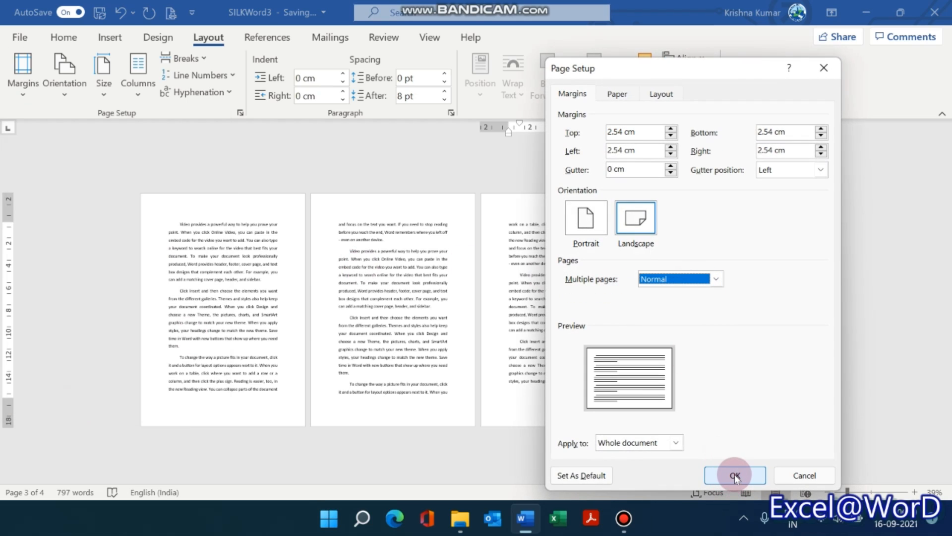
pyautogui.click(734, 474)
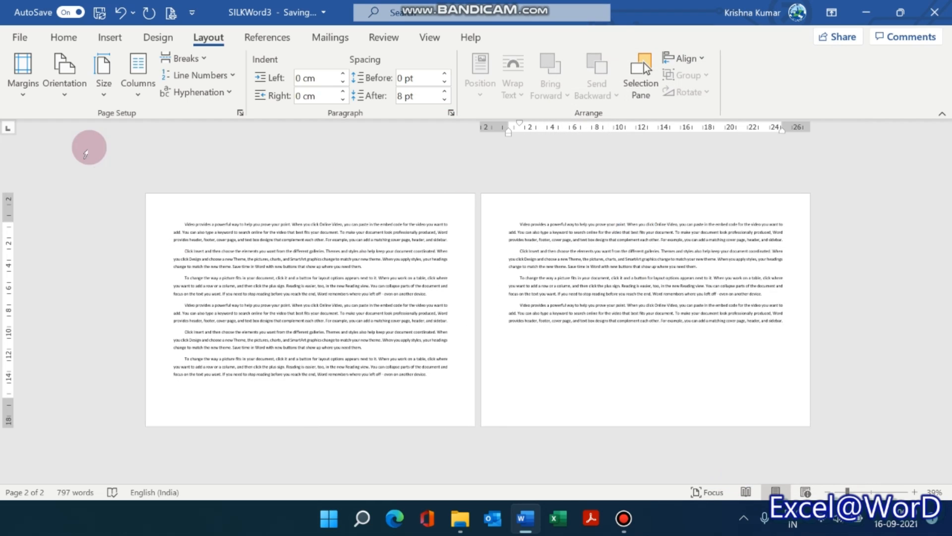
# Switch the document's page orientation to Portrait and return it to Landscape.
pyautogui.click(65, 72)
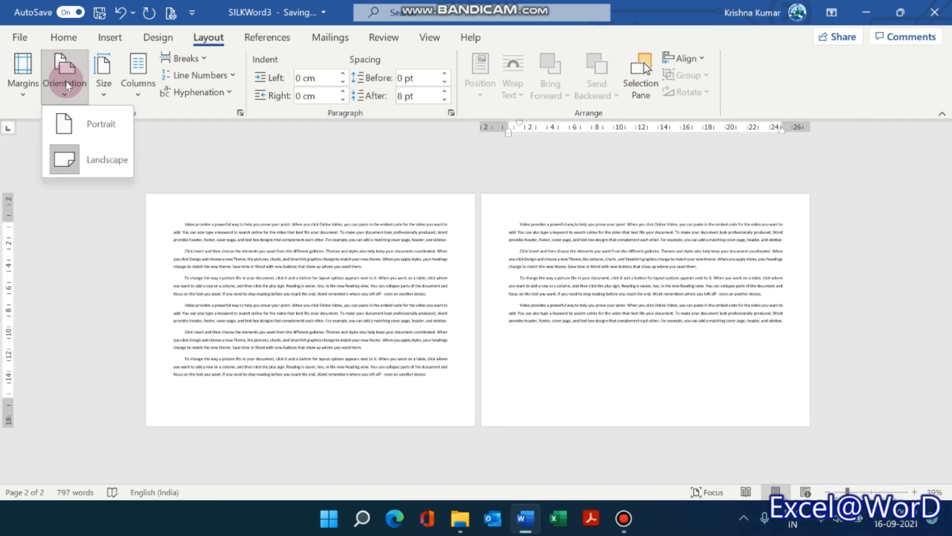
pyautogui.click(70, 122)
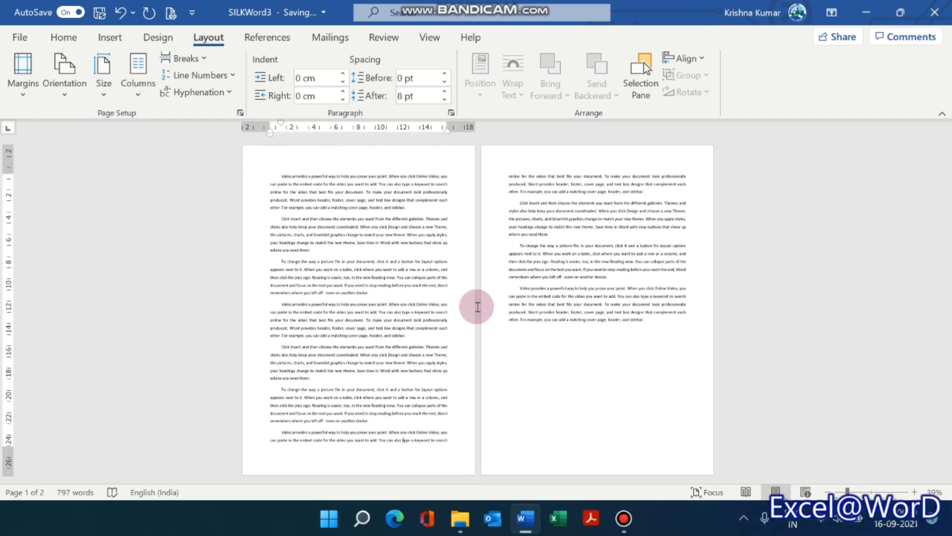
pyautogui.click(63, 91)
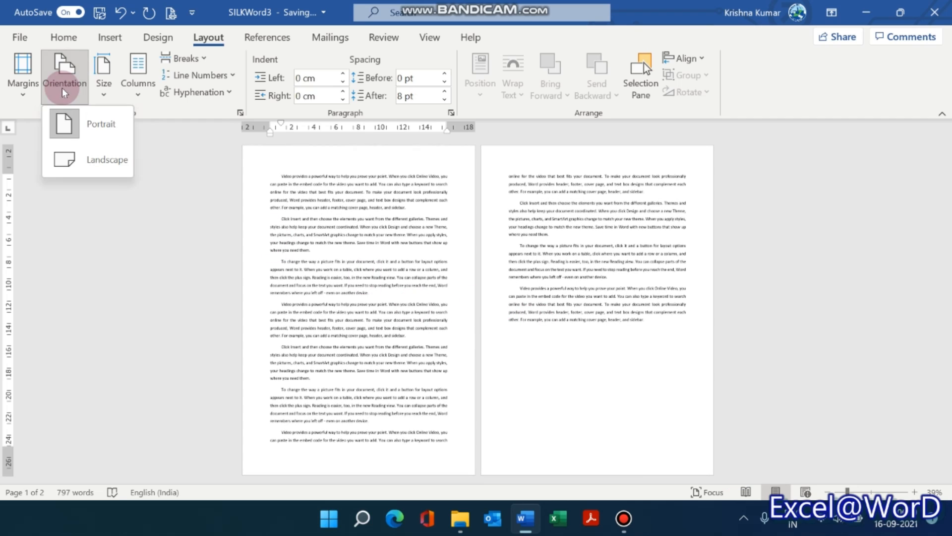
pyautogui.click(72, 164)
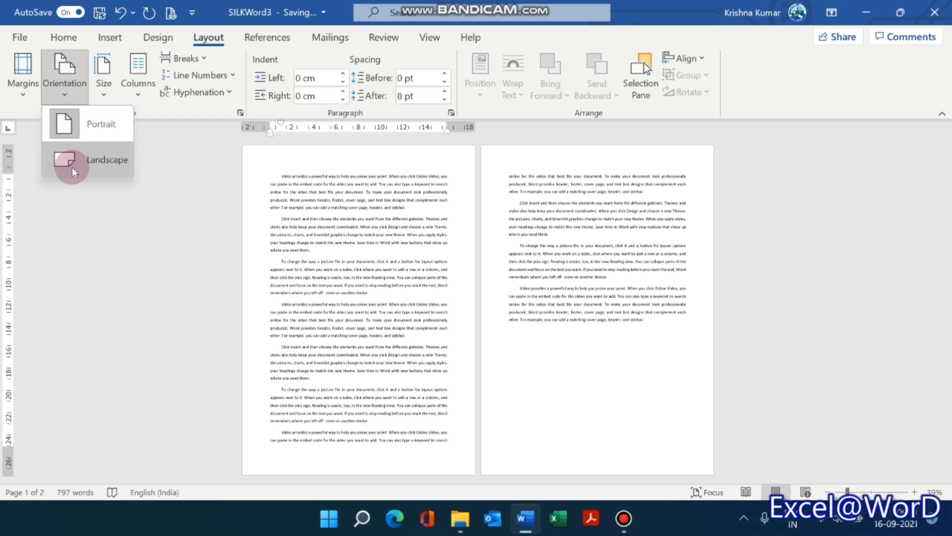
# Review the margin presets and paper sizes, and set the page orientation to Portrait.
pyautogui.click(23, 90)
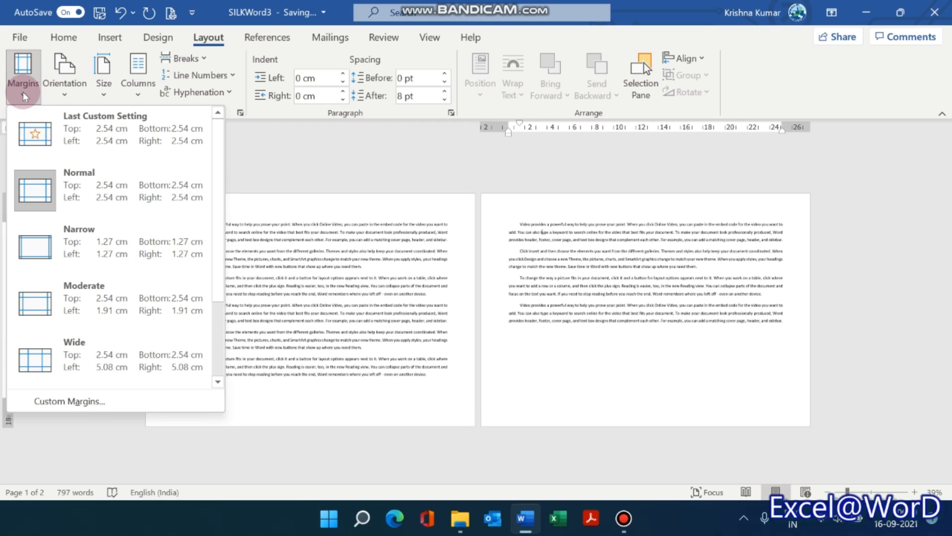
pyautogui.click(106, 89)
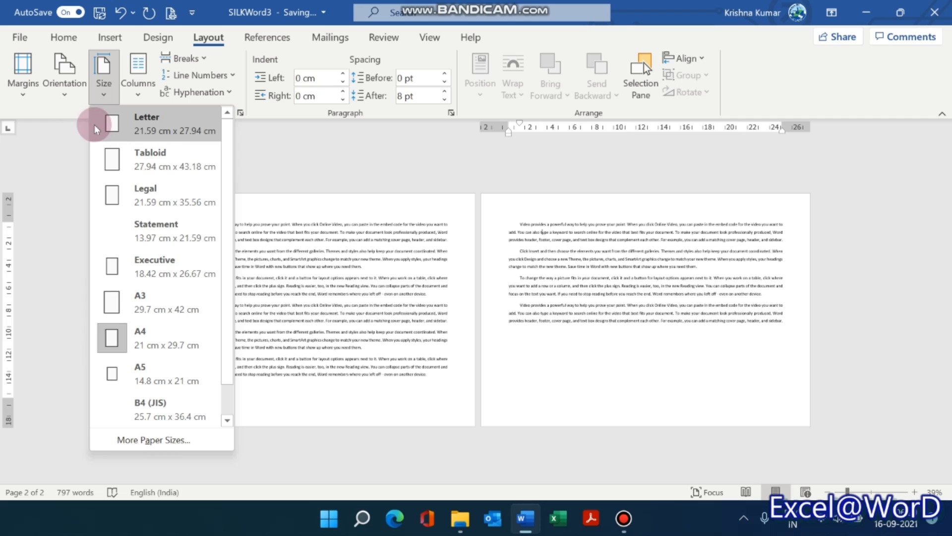
pyautogui.click(63, 80)
pyautogui.click(73, 127)
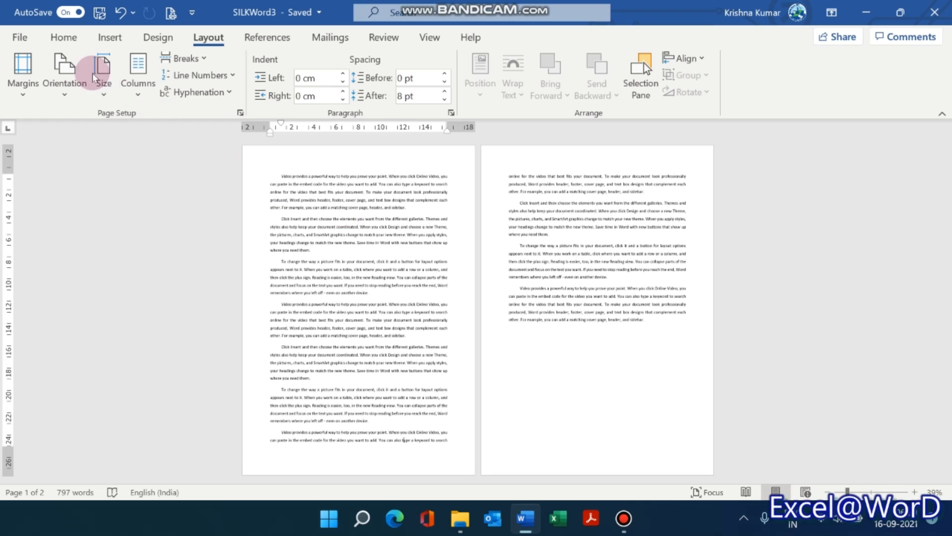
# Change the document's paper size to Letter and set it back to A4.
pyautogui.click(103, 102)
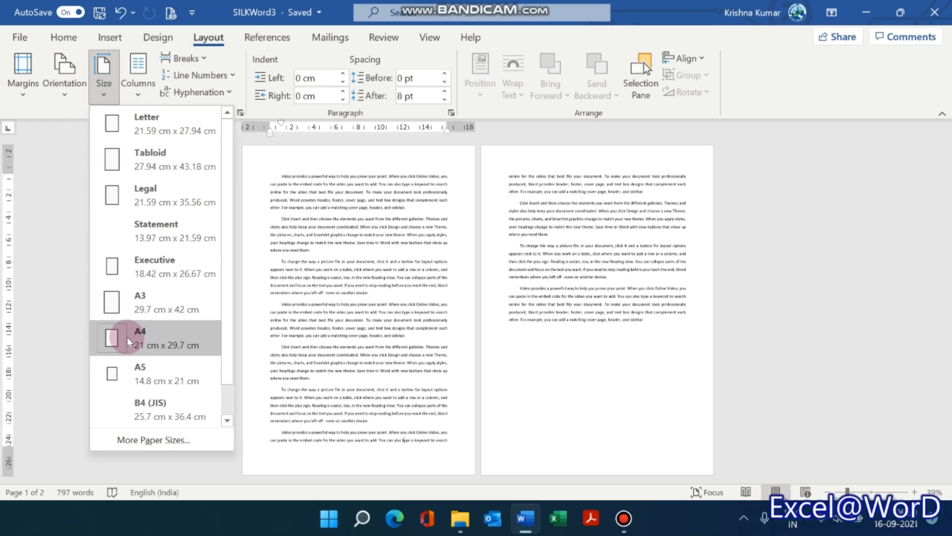
pyautogui.click(135, 121)
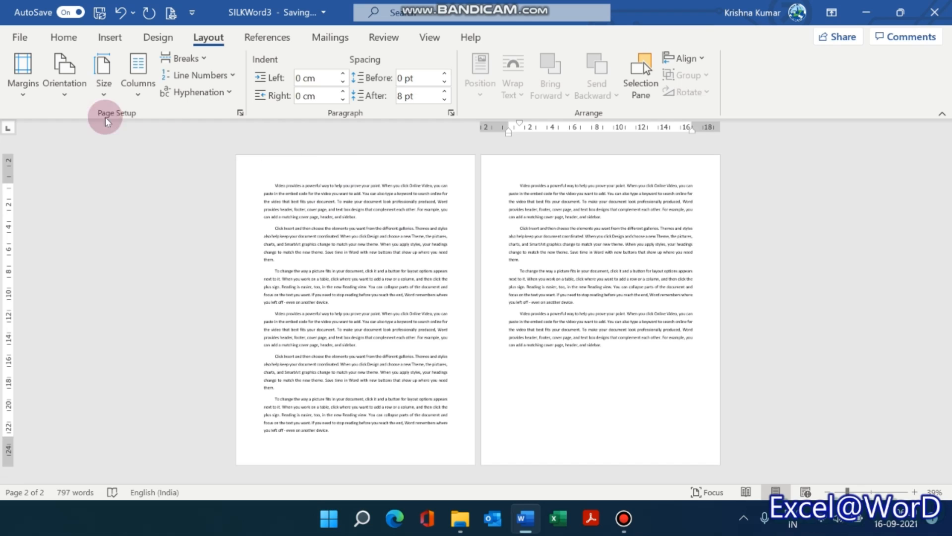
pyautogui.click(106, 90)
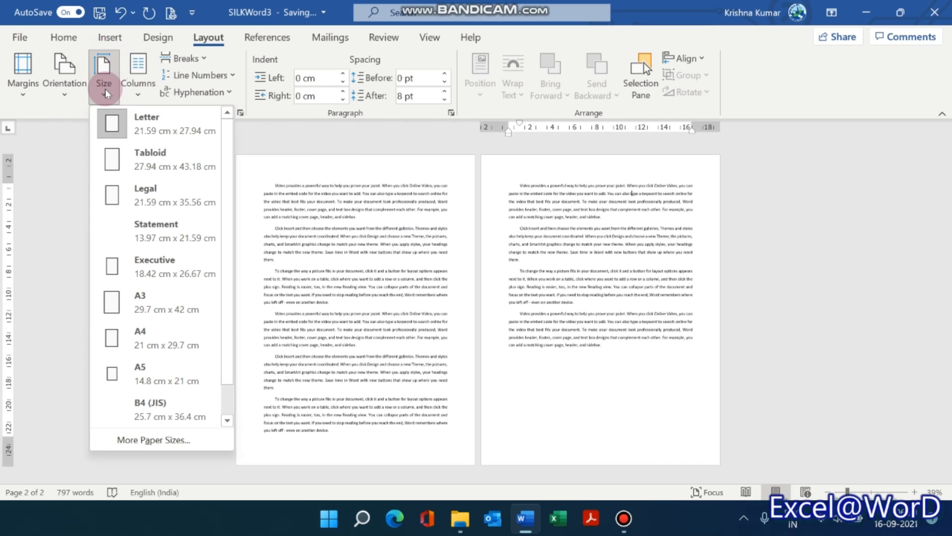
pyautogui.click(123, 341)
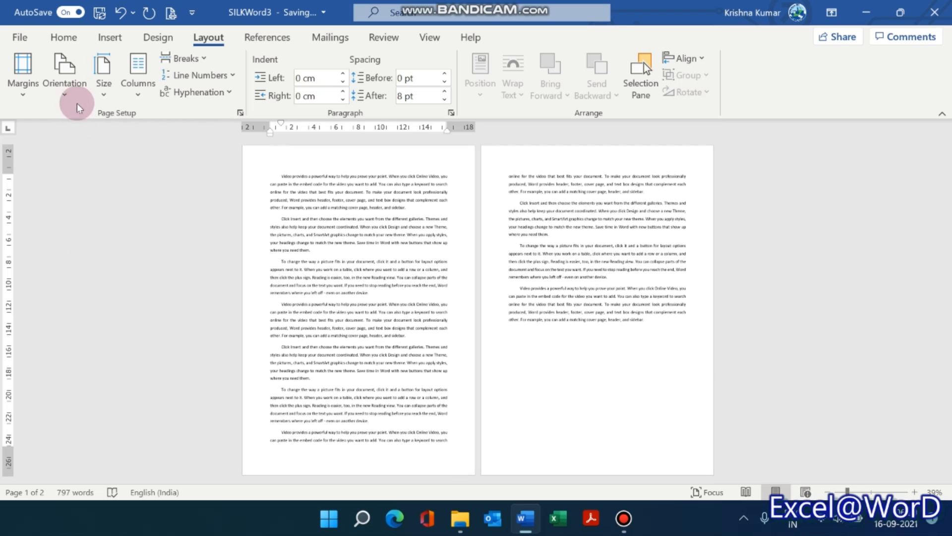
# Change the document's paper size to Legal and set it back to A4.
pyautogui.click(100, 94)
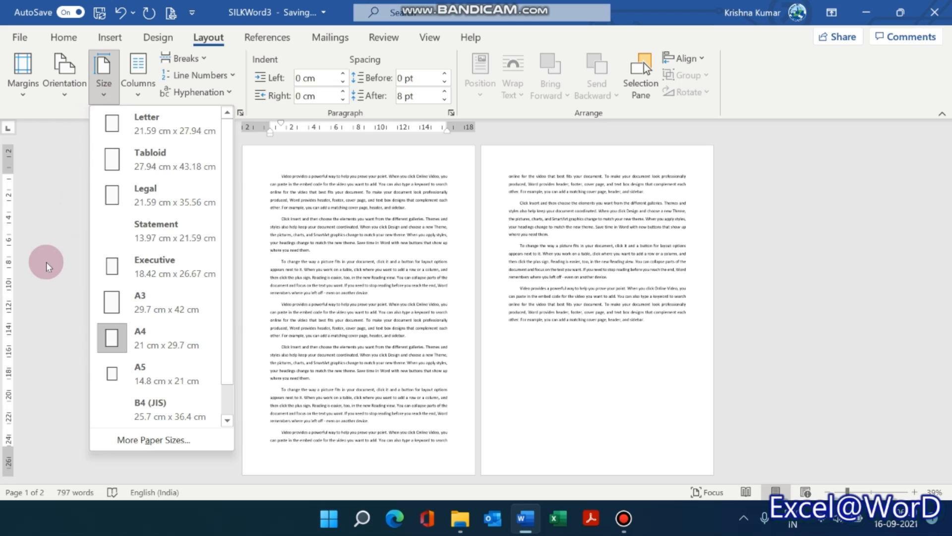
pyautogui.click(148, 200)
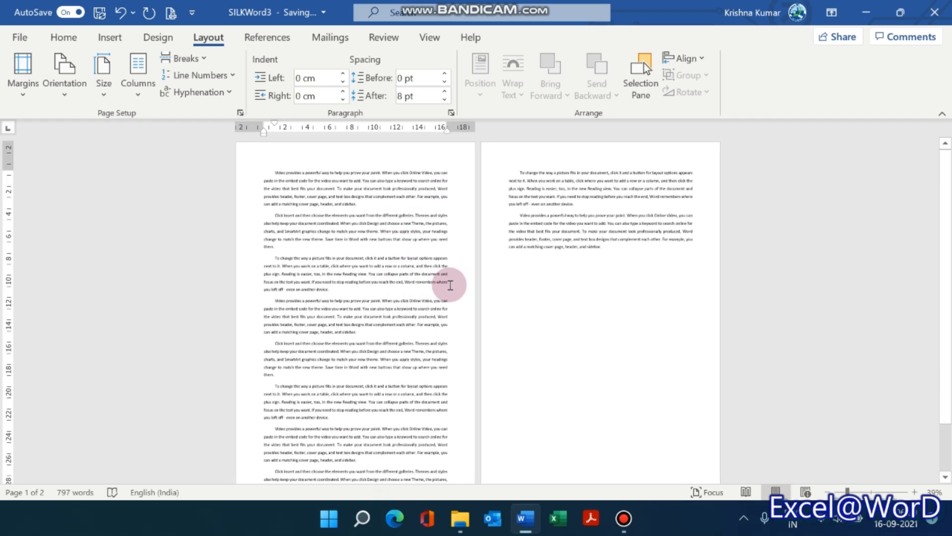
pyautogui.click(102, 87)
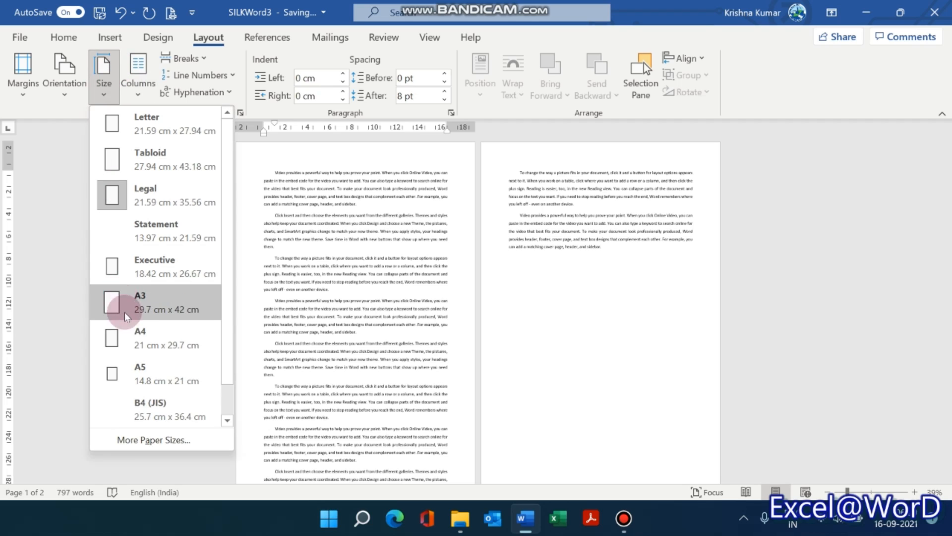
pyautogui.click(129, 350)
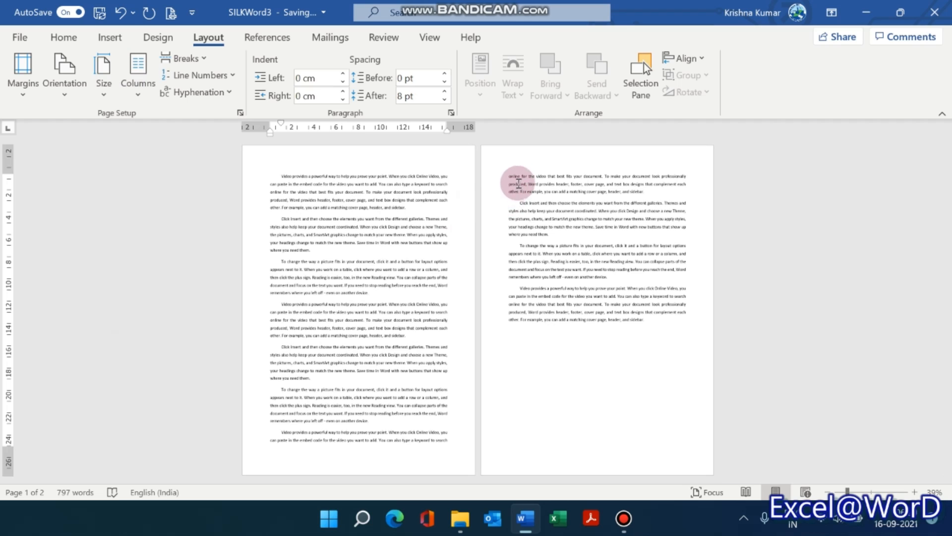
# Apply the Legal paper size once more and restore A4 to compare the two page lengths.
pyautogui.click(102, 67)
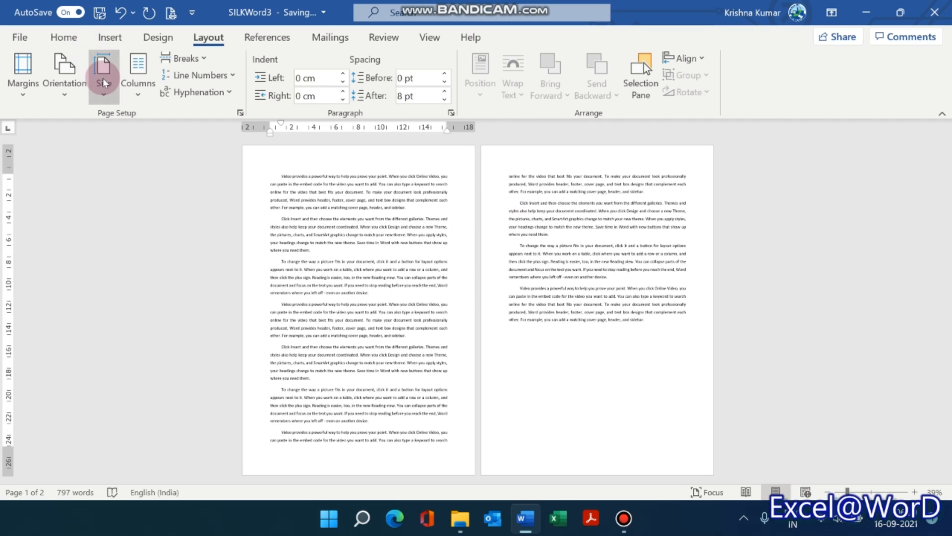
pyautogui.click(129, 204)
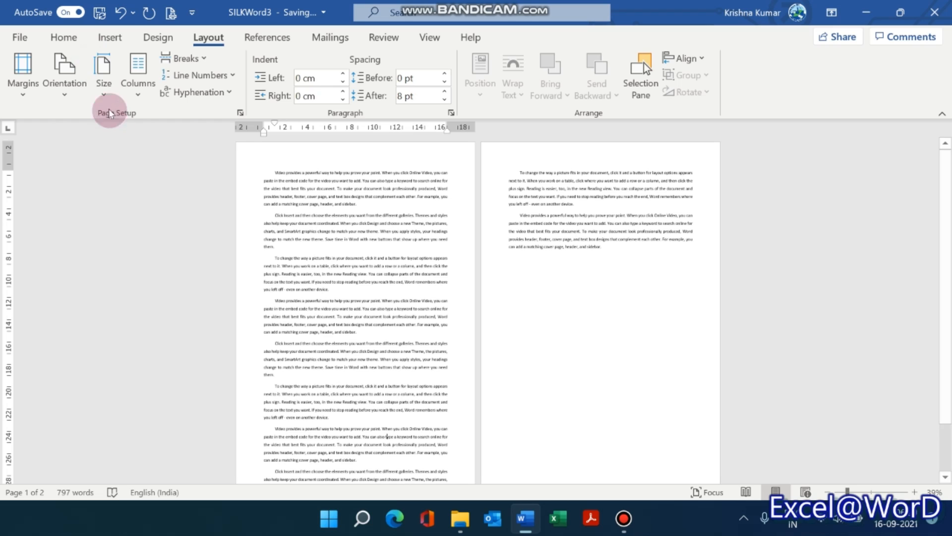
pyautogui.click(104, 92)
pyautogui.click(113, 129)
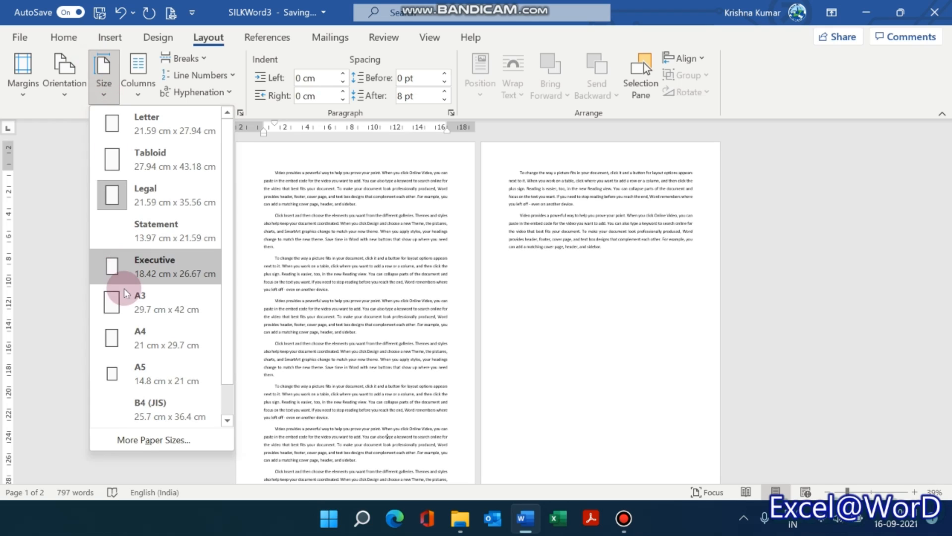
pyautogui.click(130, 340)
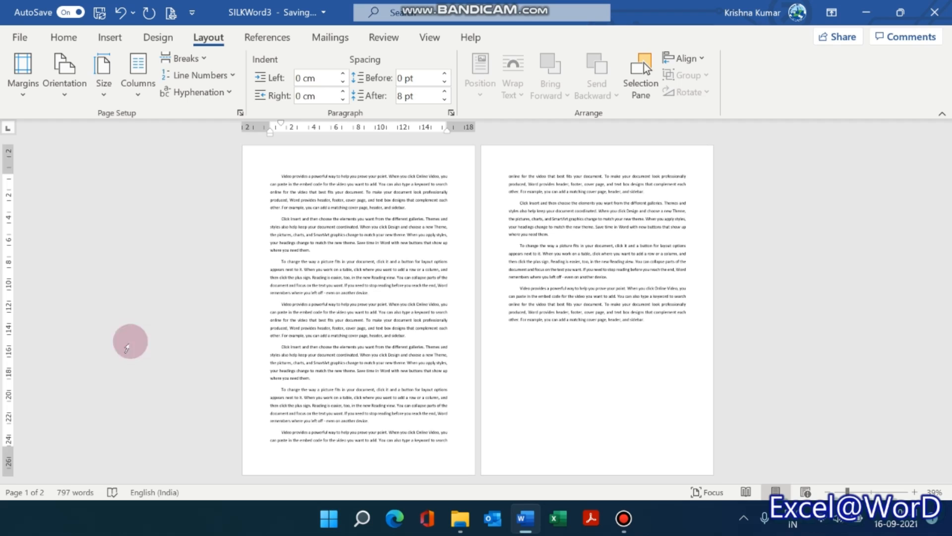
# Split the whole document's text into two equal-width columns and reduce the spacing between them.
pyautogui.click(139, 88)
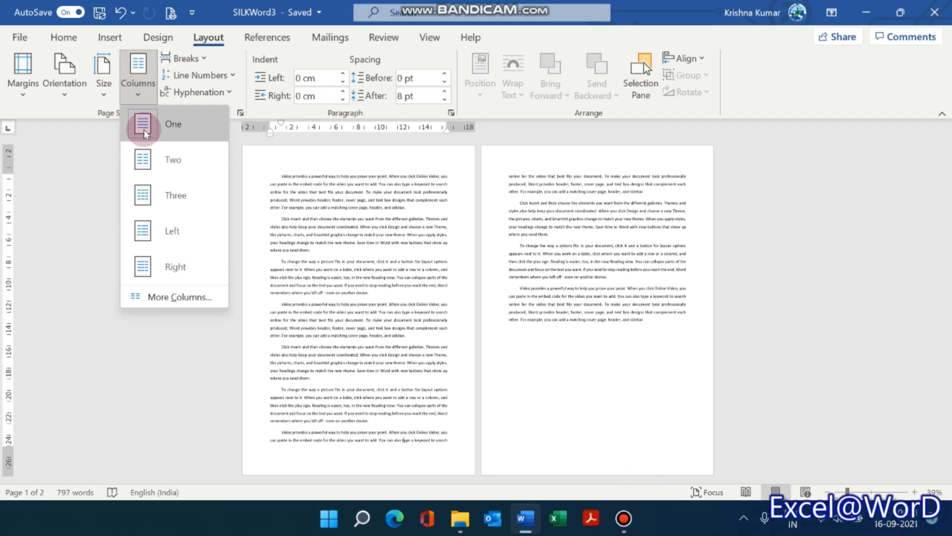
pyautogui.click(142, 160)
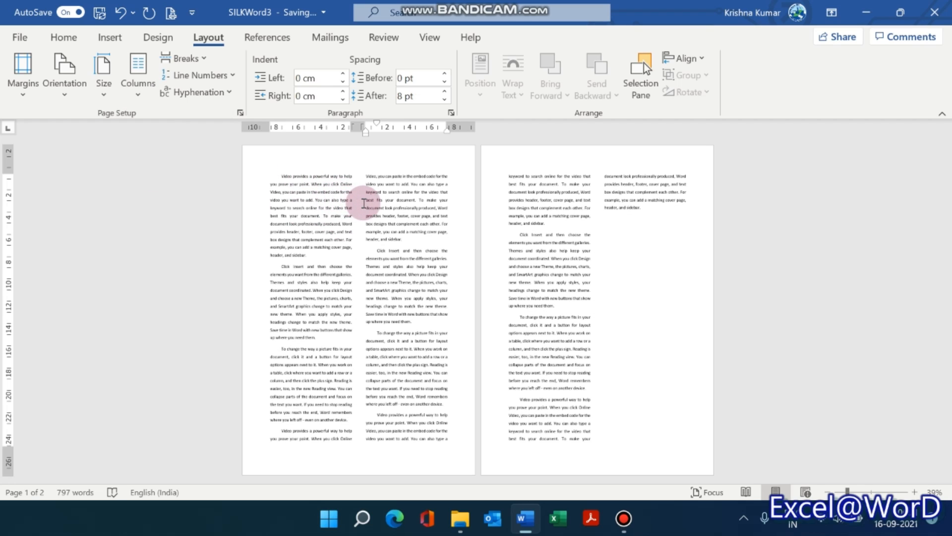
pyautogui.click(137, 94)
pyautogui.click(168, 297)
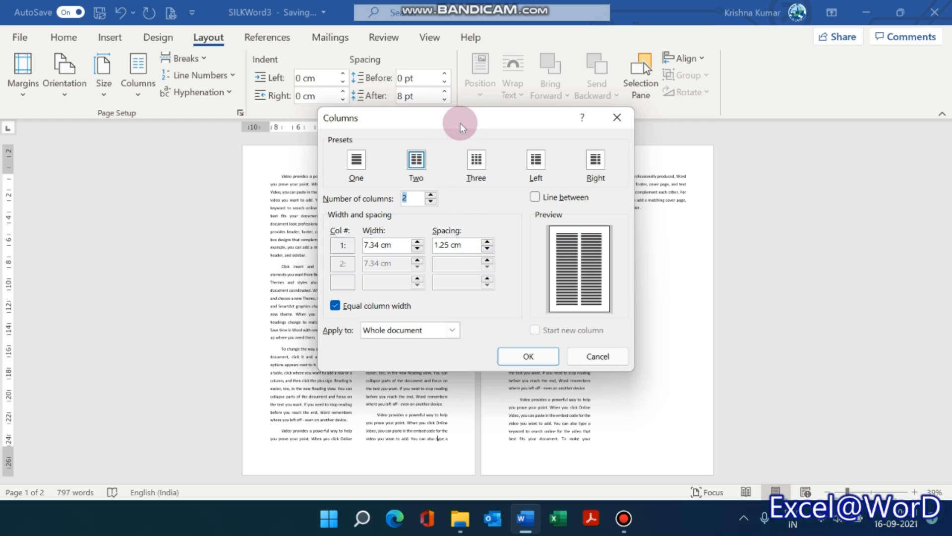
pyautogui.moveTo(466, 123); pyautogui.dragTo(647, 130)
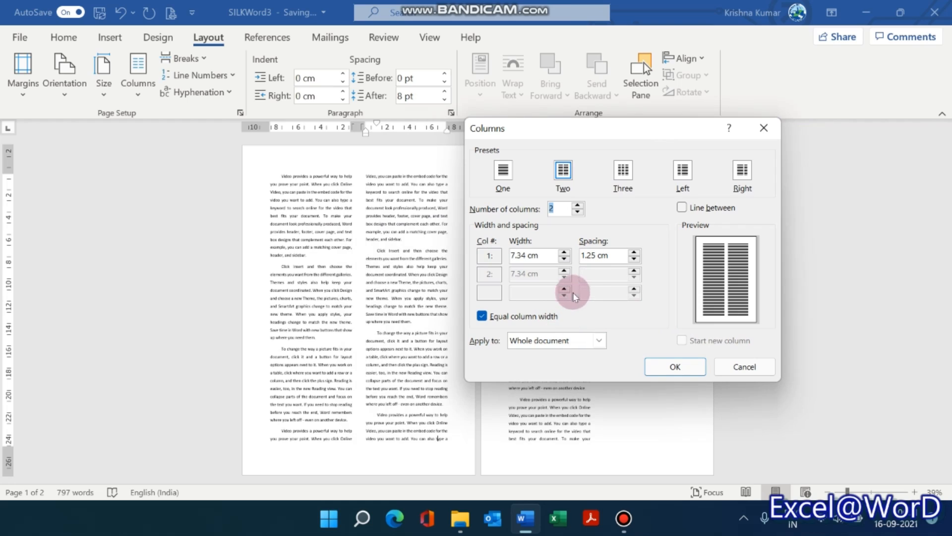
pyautogui.click(632, 261)
pyautogui.click(632, 261)
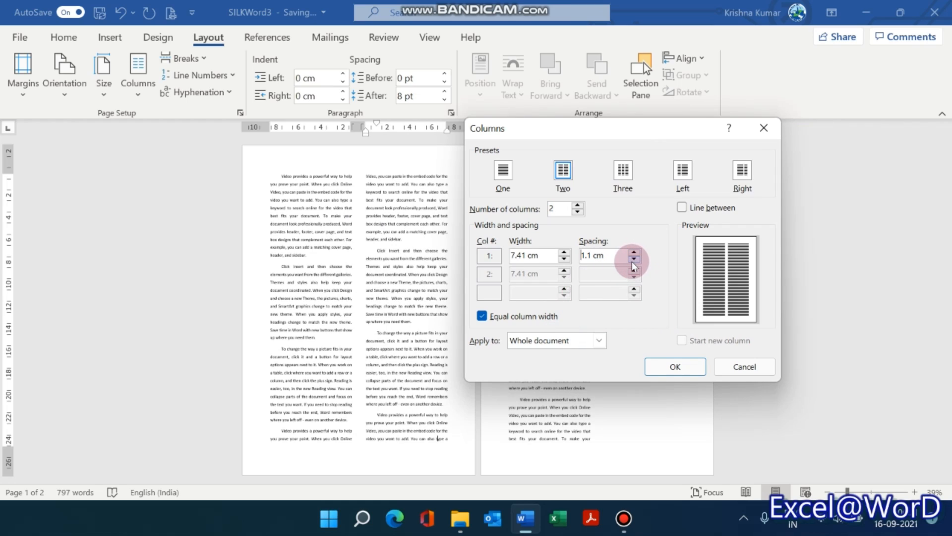
pyautogui.click(632, 261)
pyautogui.click(684, 368)
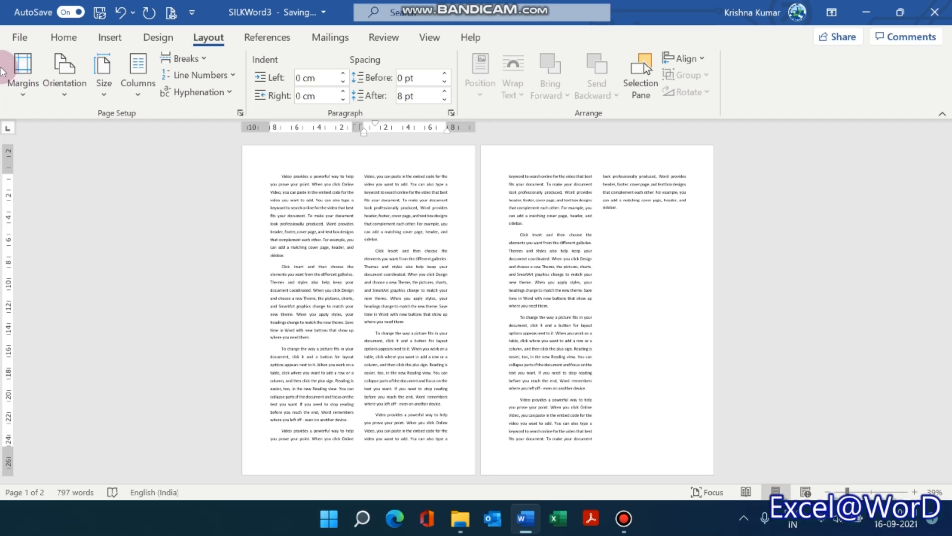
pyautogui.click(13, 99)
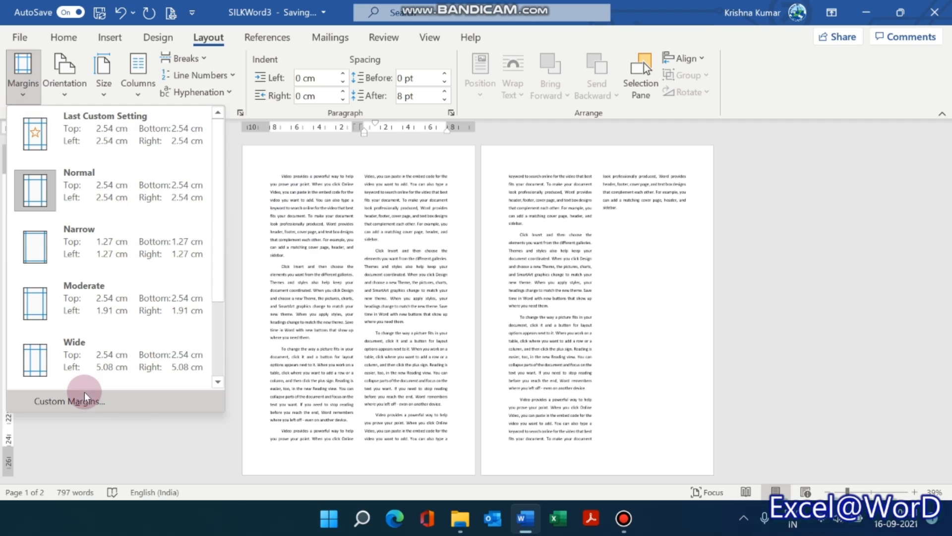
pyautogui.click(85, 402)
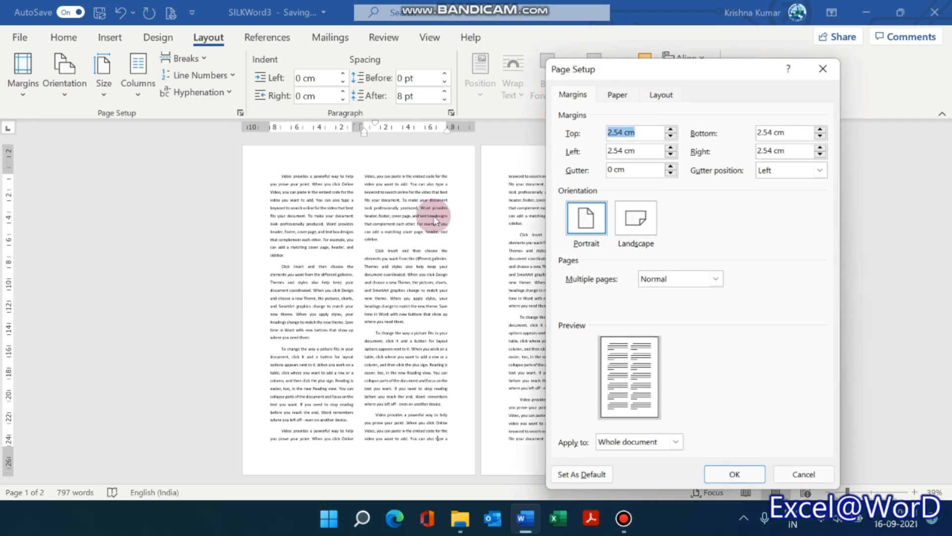
pyautogui.click(671, 136)
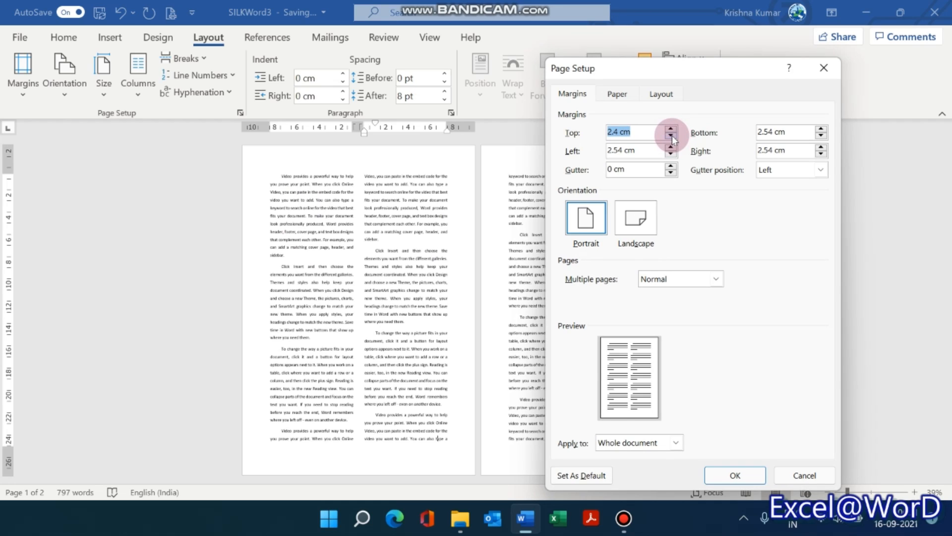
pyautogui.click(671, 136)
pyautogui.click(672, 129)
pyautogui.click(672, 130)
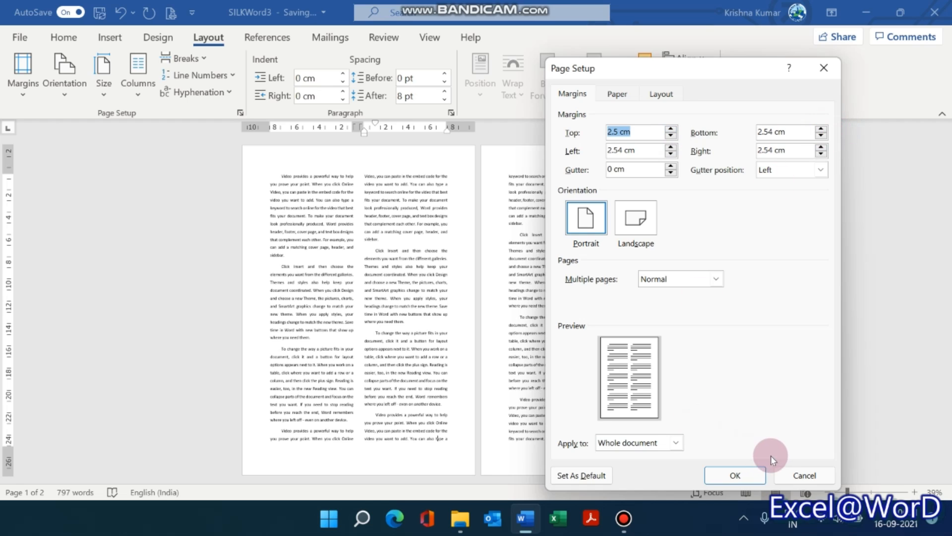
pyautogui.click(792, 475)
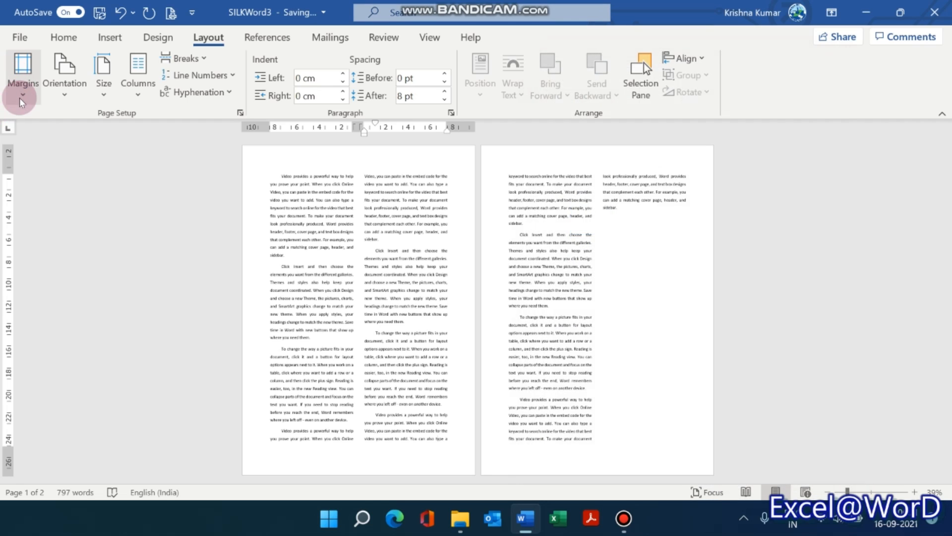
# Set custom left and right page margins of 2.1 cm for the whole document.
pyautogui.click(21, 99)
pyautogui.click(69, 400)
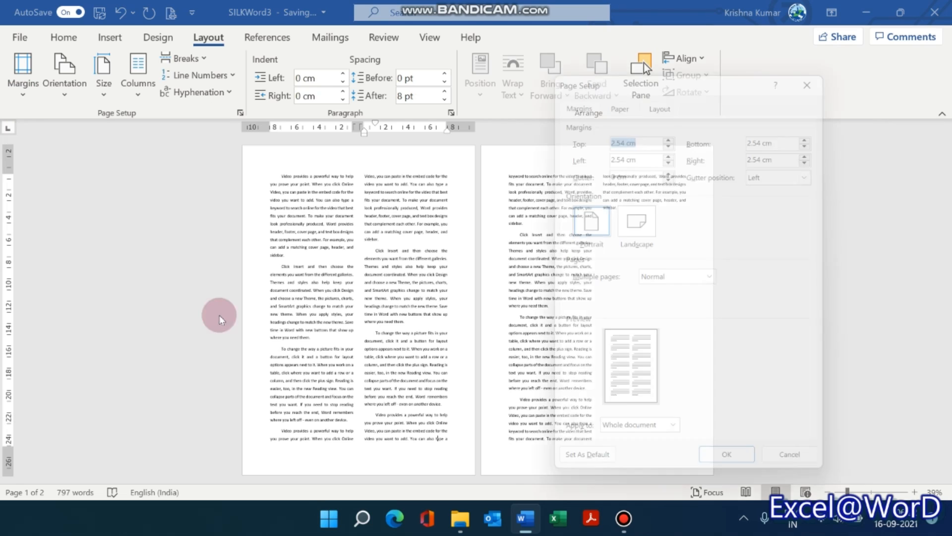
pyautogui.click(672, 155)
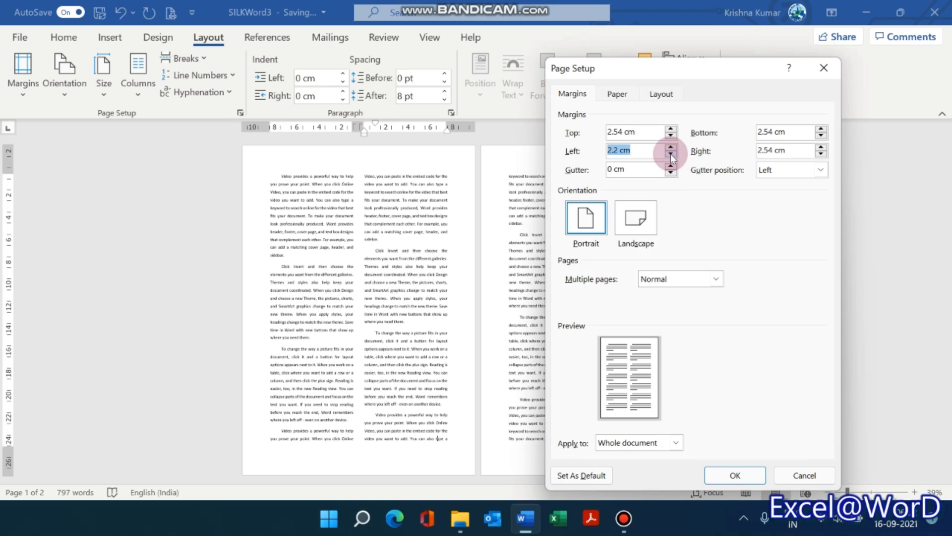
pyautogui.click(821, 155)
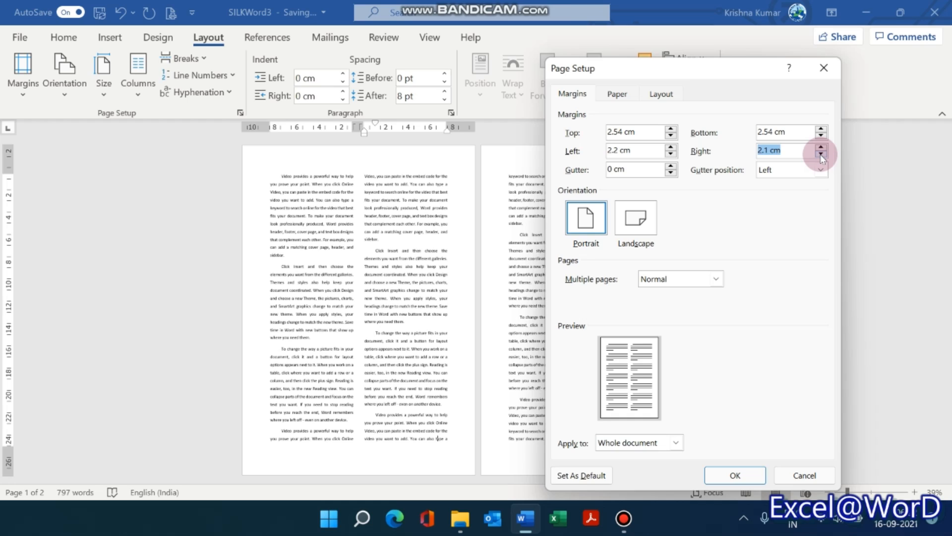
pyautogui.click(671, 155)
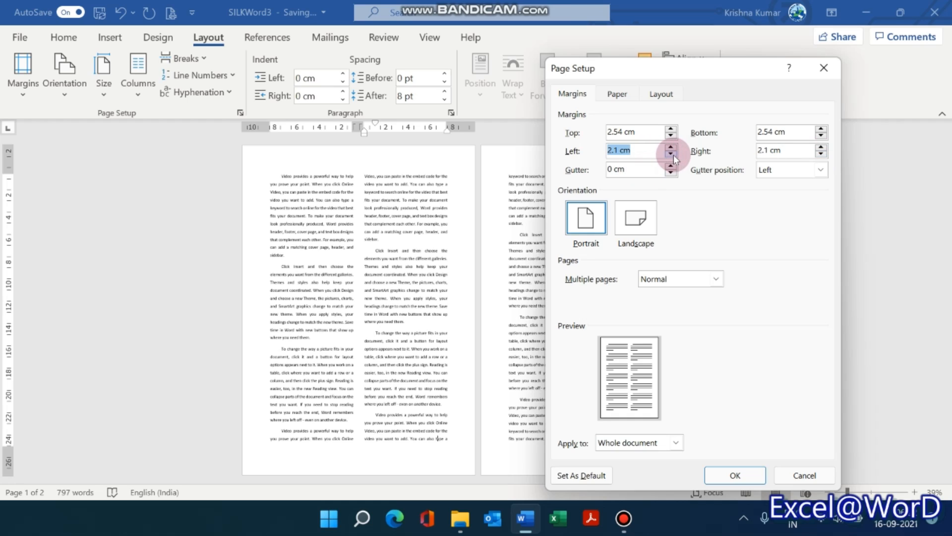
pyautogui.click(736, 473)
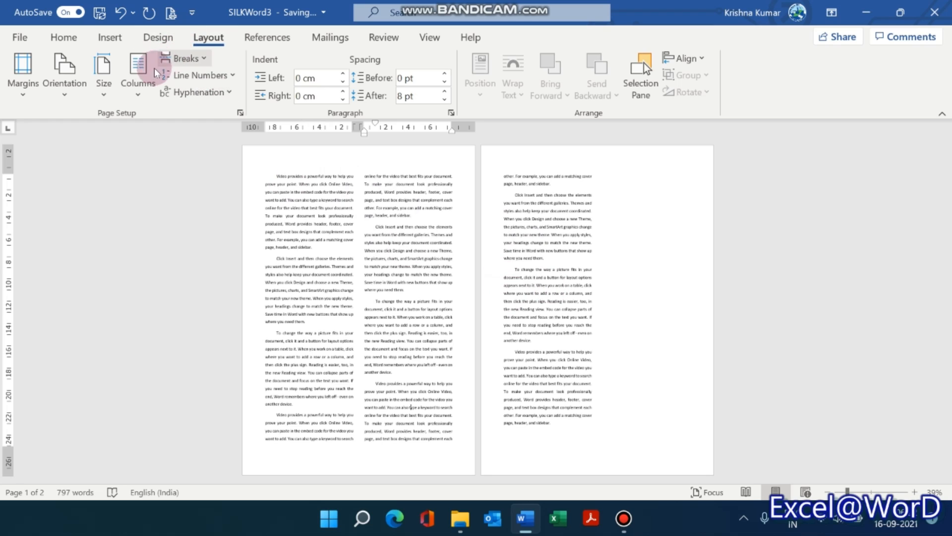
# Lay out the document's text in three columns.
pyautogui.click(142, 93)
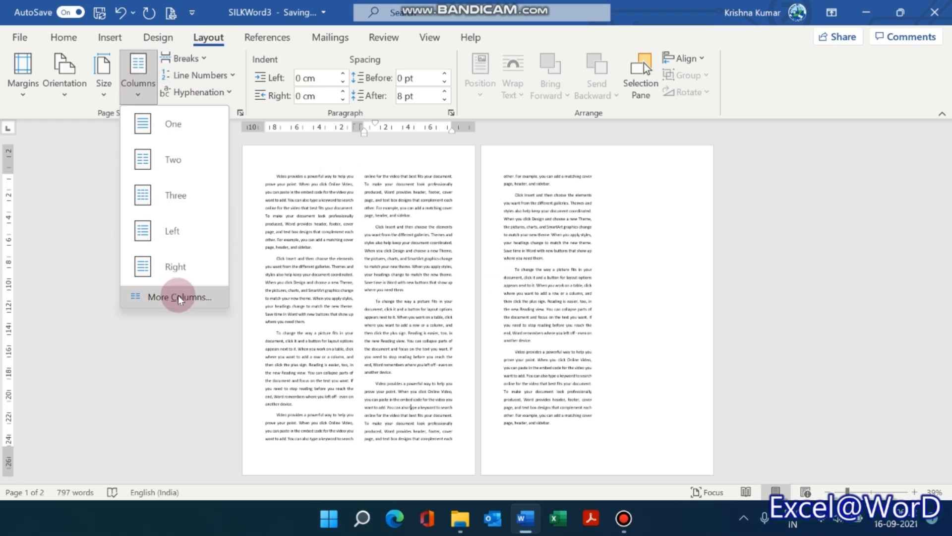
pyautogui.click(160, 198)
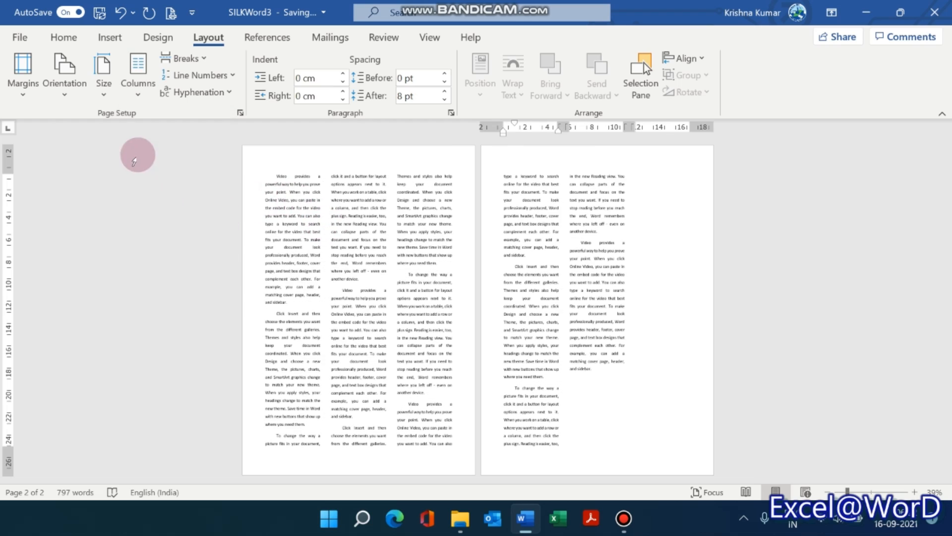
# Switch the page orientation to Landscape and return it to Portrait to compare the three-column layout.
pyautogui.click(103, 79)
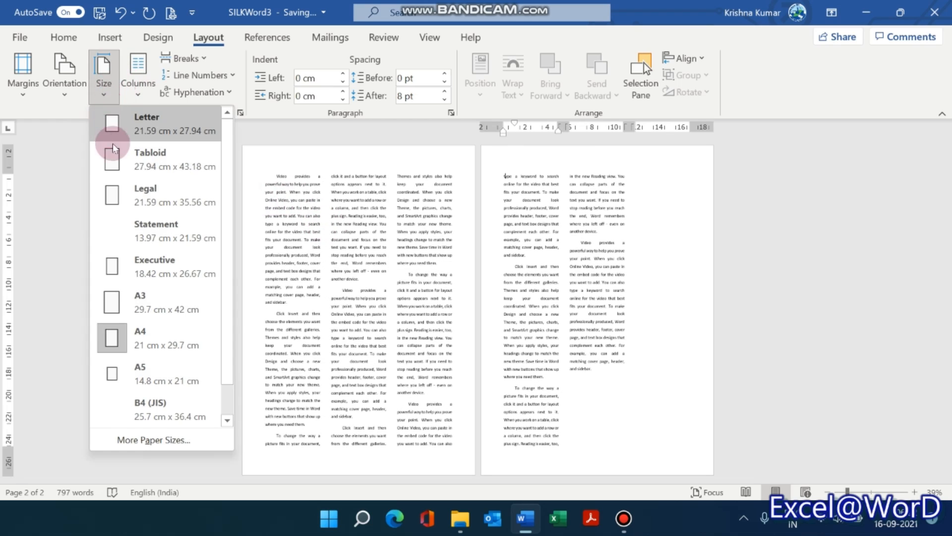
pyautogui.click(64, 81)
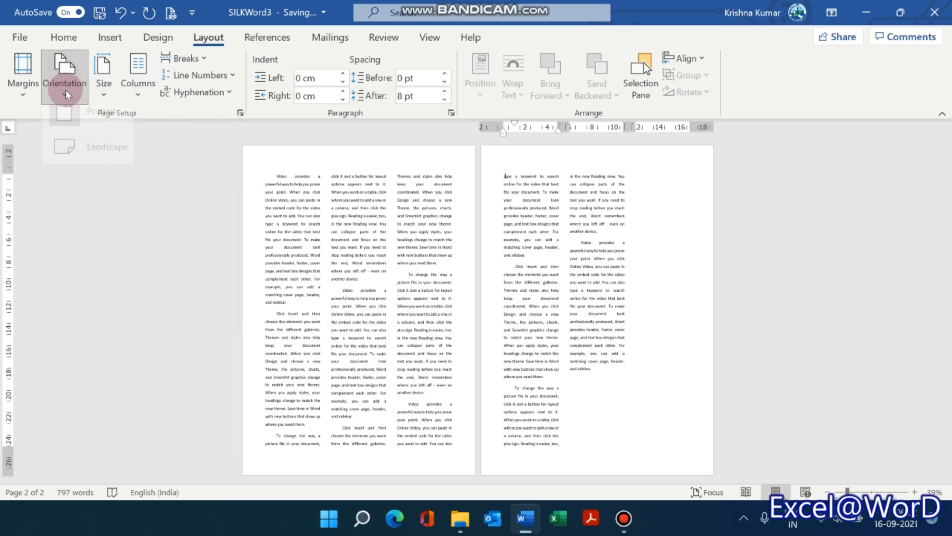
pyautogui.click(70, 158)
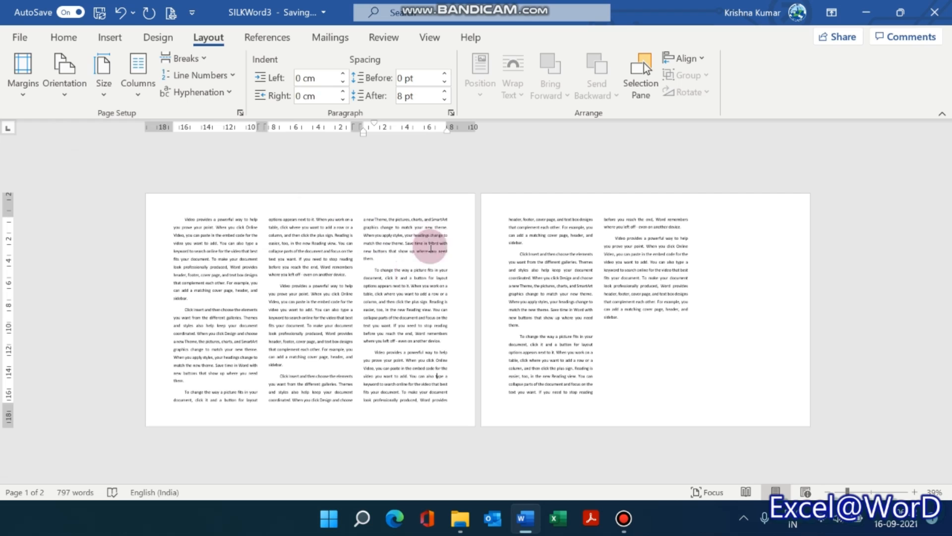
pyautogui.click(73, 94)
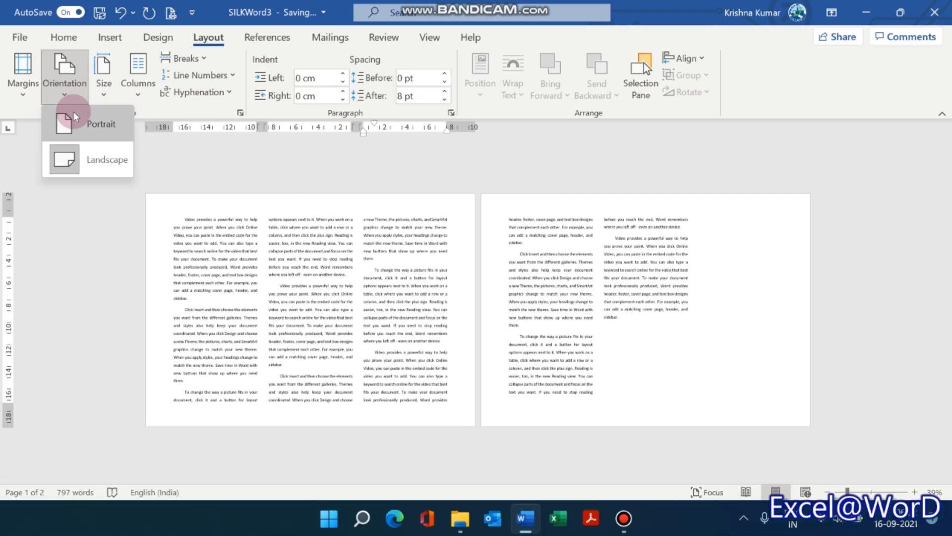
pyautogui.click(73, 125)
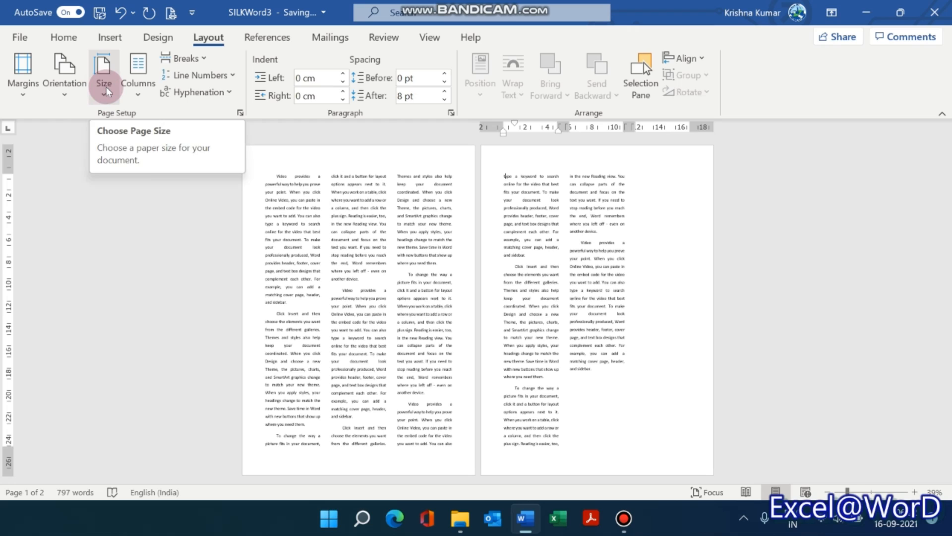
pyautogui.click(106, 91)
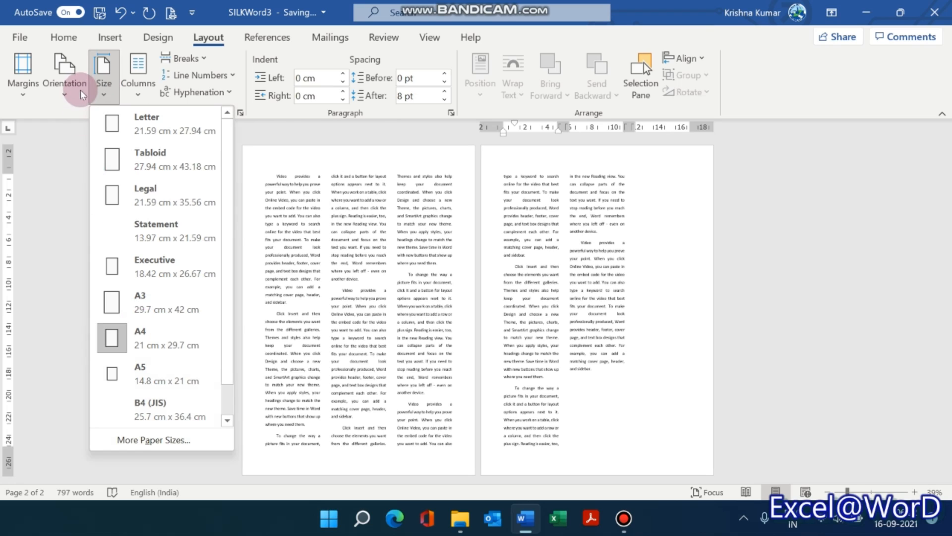
# Apply the Left column preset and make its two columns equal in width for the whole document.
pyautogui.click(139, 97)
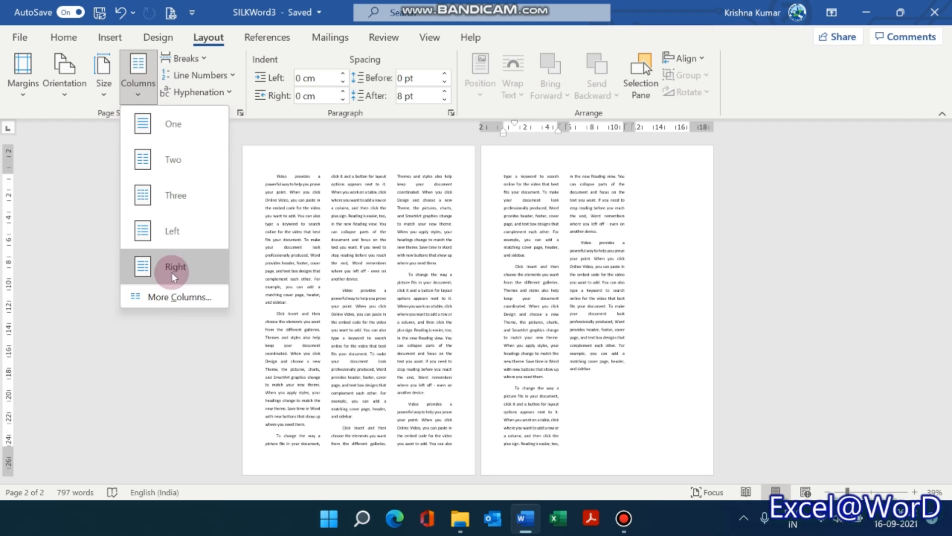
pyautogui.click(169, 232)
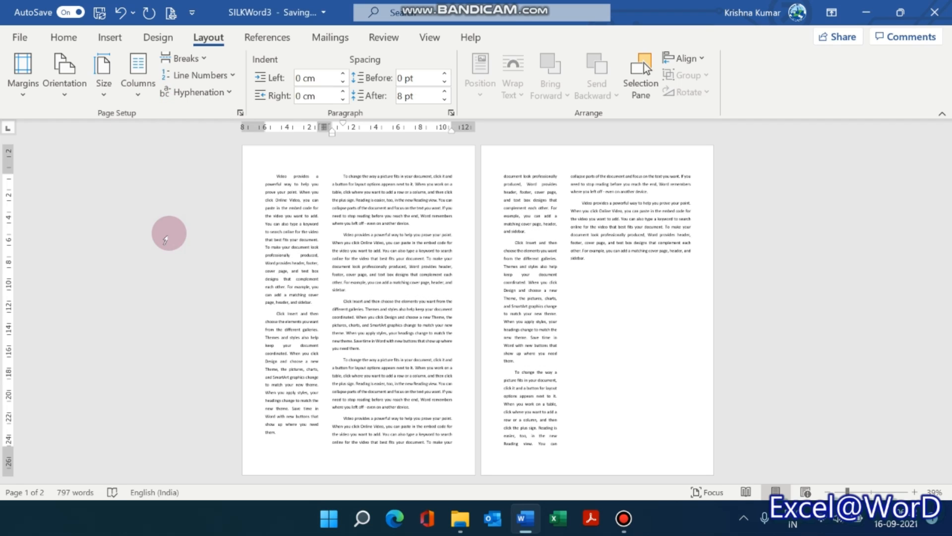
pyautogui.click(137, 97)
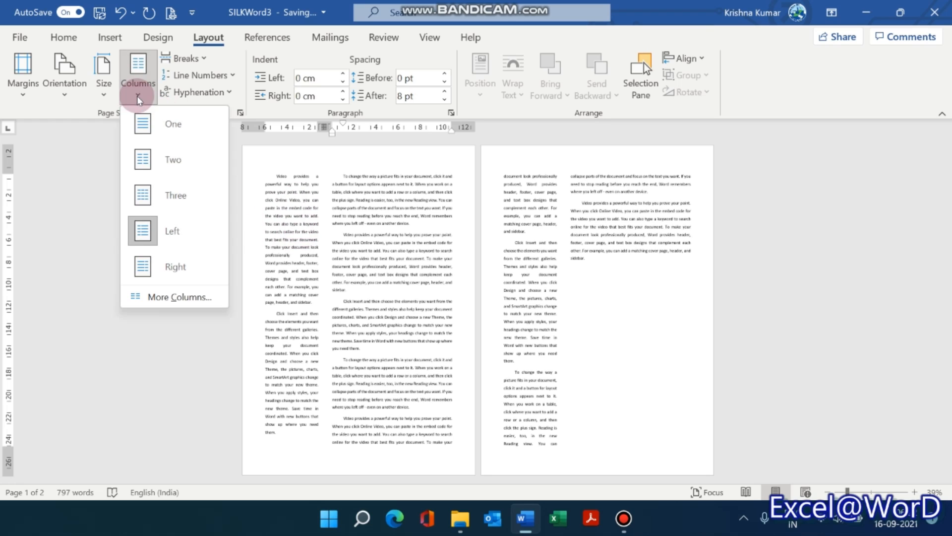
pyautogui.click(161, 299)
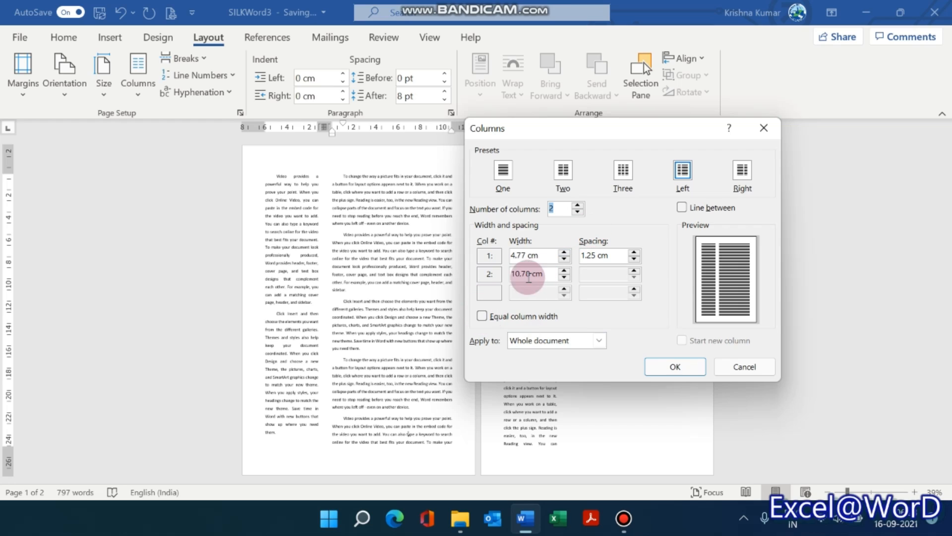
pyautogui.click(482, 316)
pyautogui.click(672, 366)
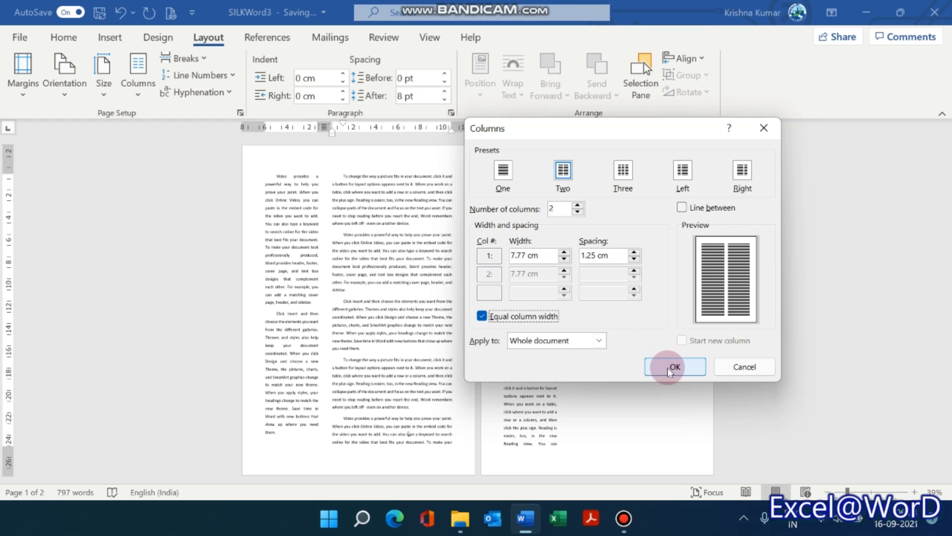